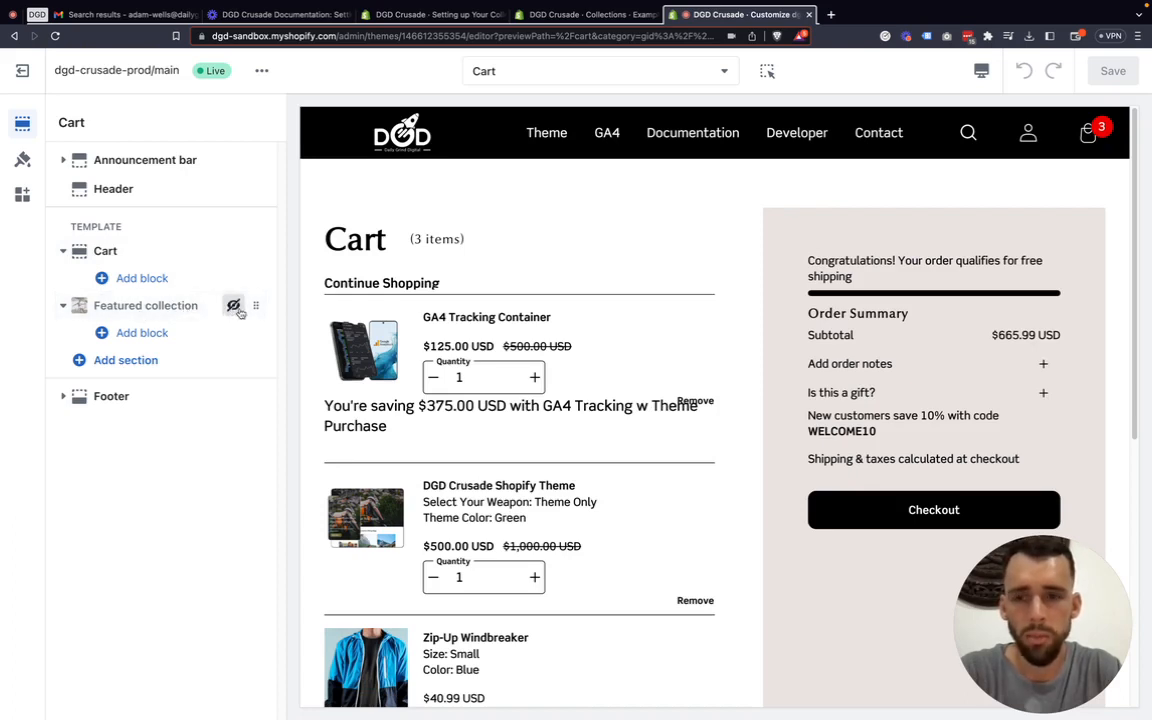
Show the Featured collection section on the cart page to preview it, and hide it again.
scroll(480, 430, "down", 2)
scroll(479, 428, "down", 2)
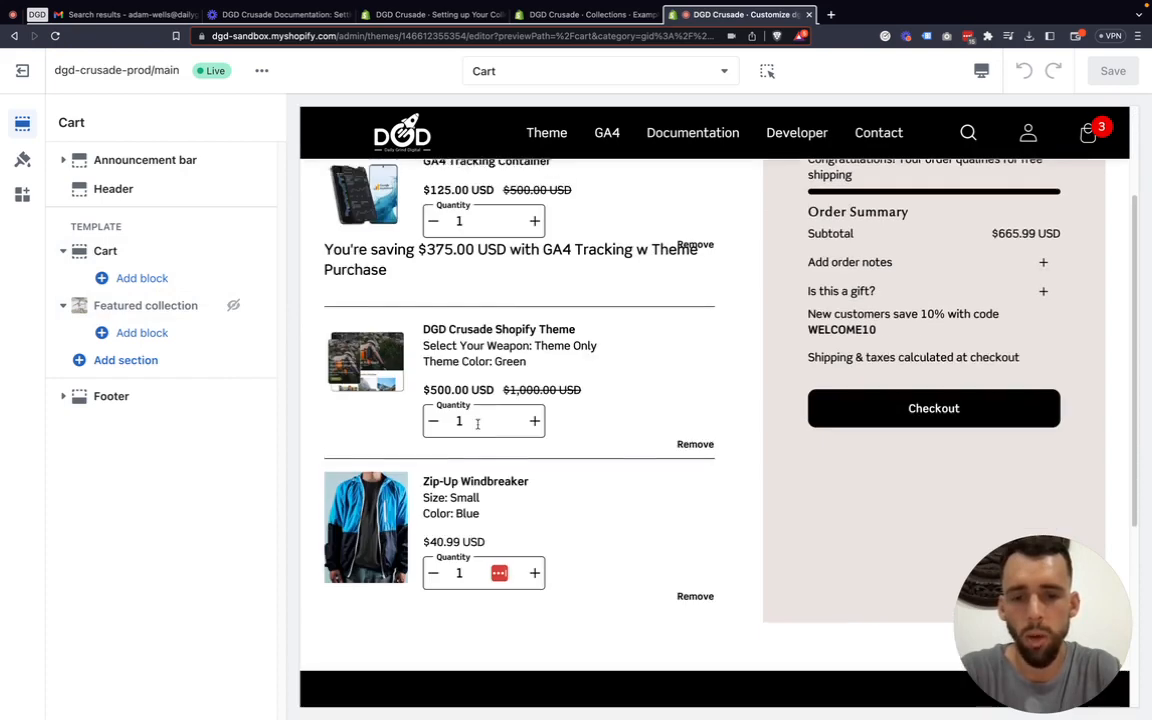
scroll(478, 426, "up", 3)
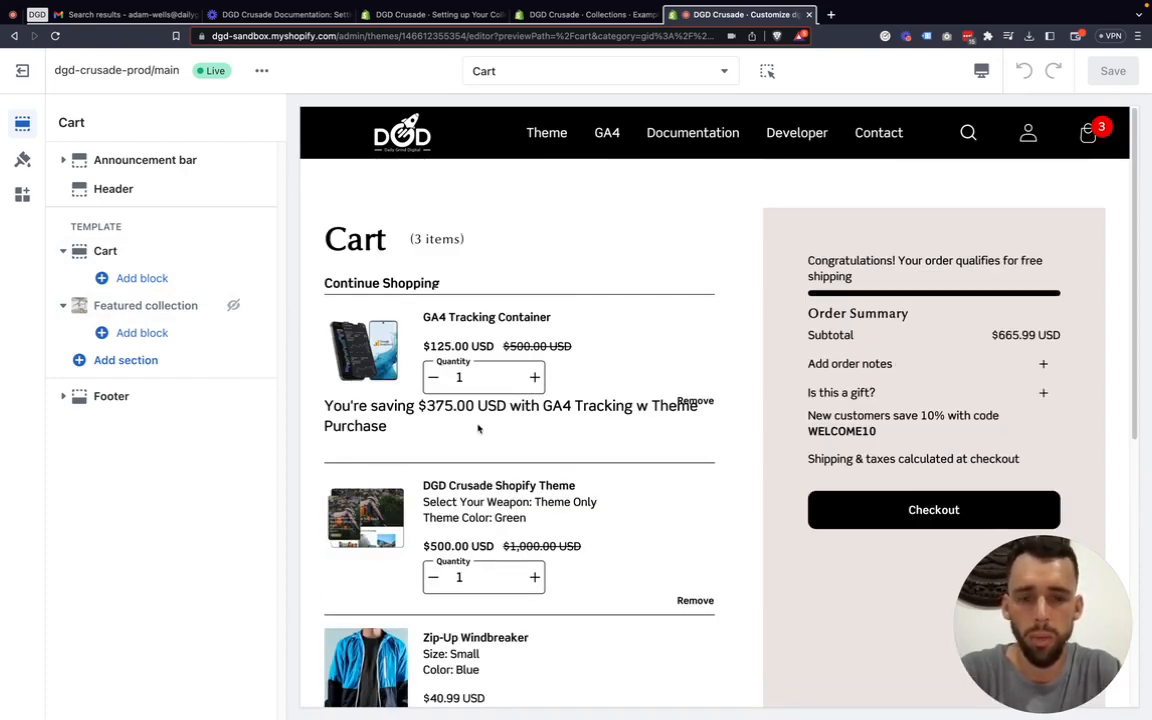
left_click(233, 306)
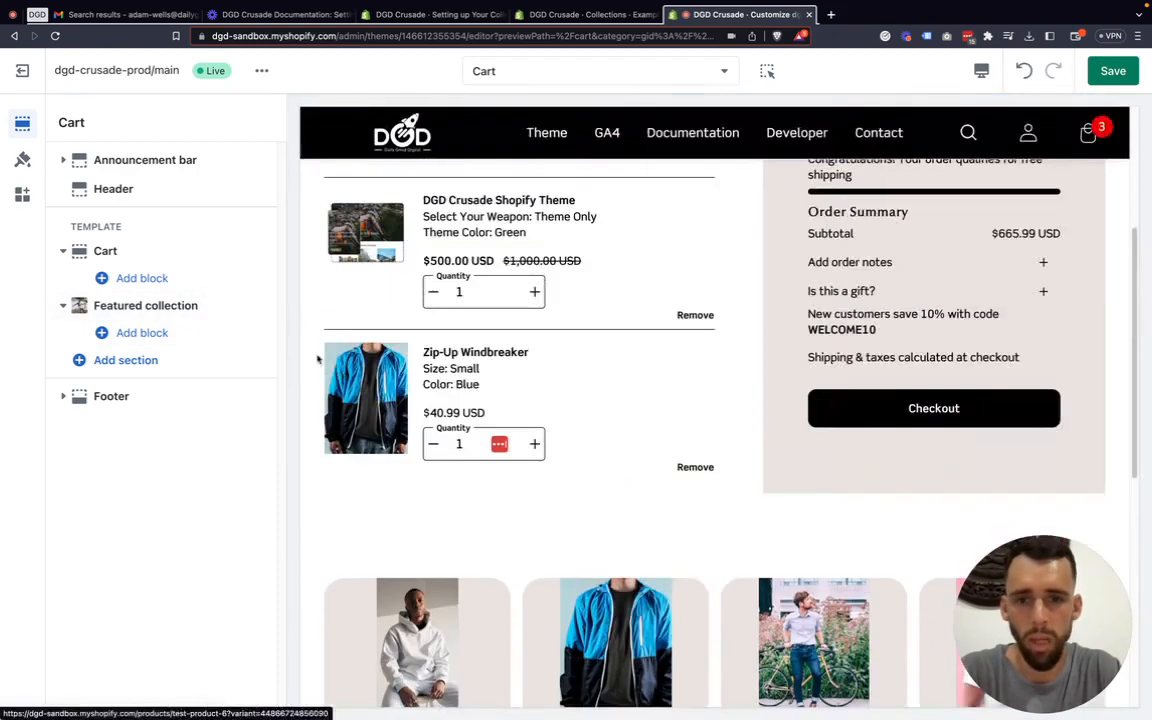
left_click(232, 305)
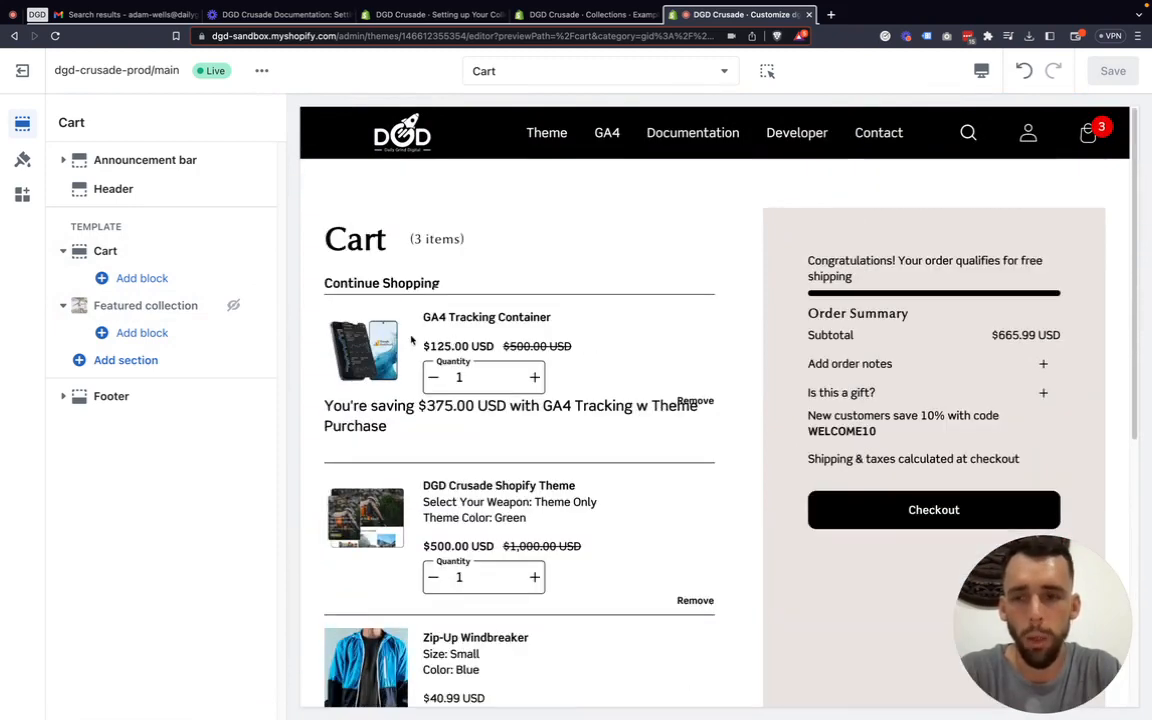
Examine the Cart section's settings and the blocks that can be added to it.
left_click(107, 251)
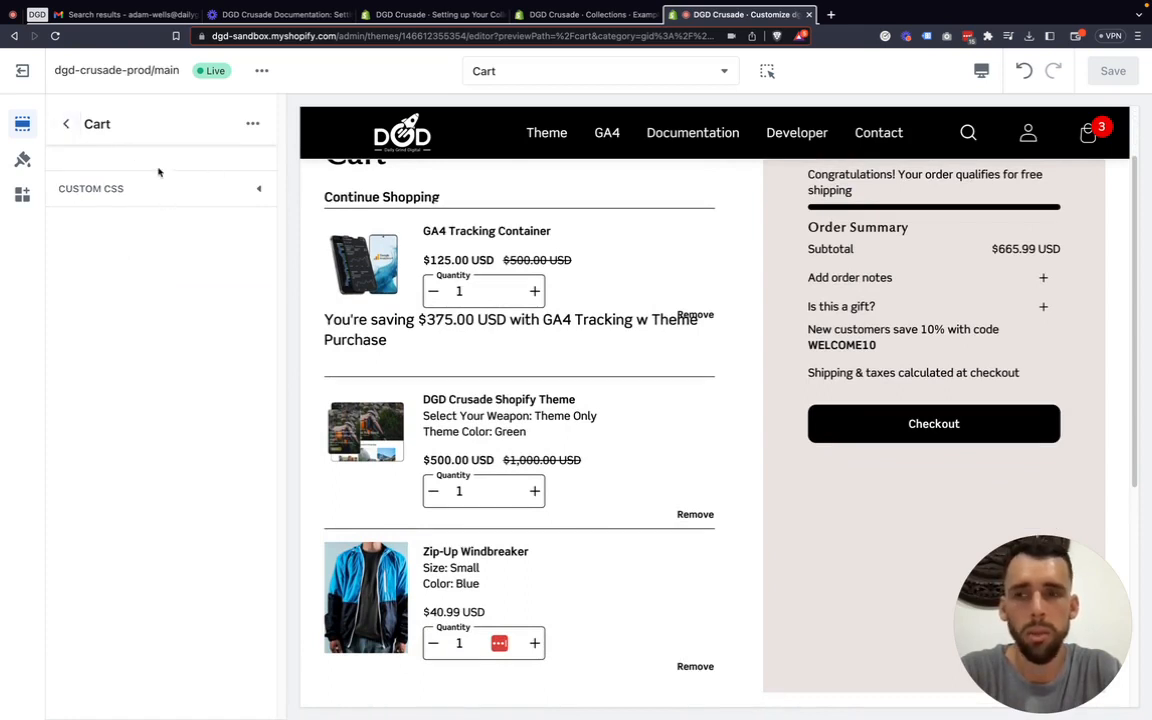
left_click(67, 125)
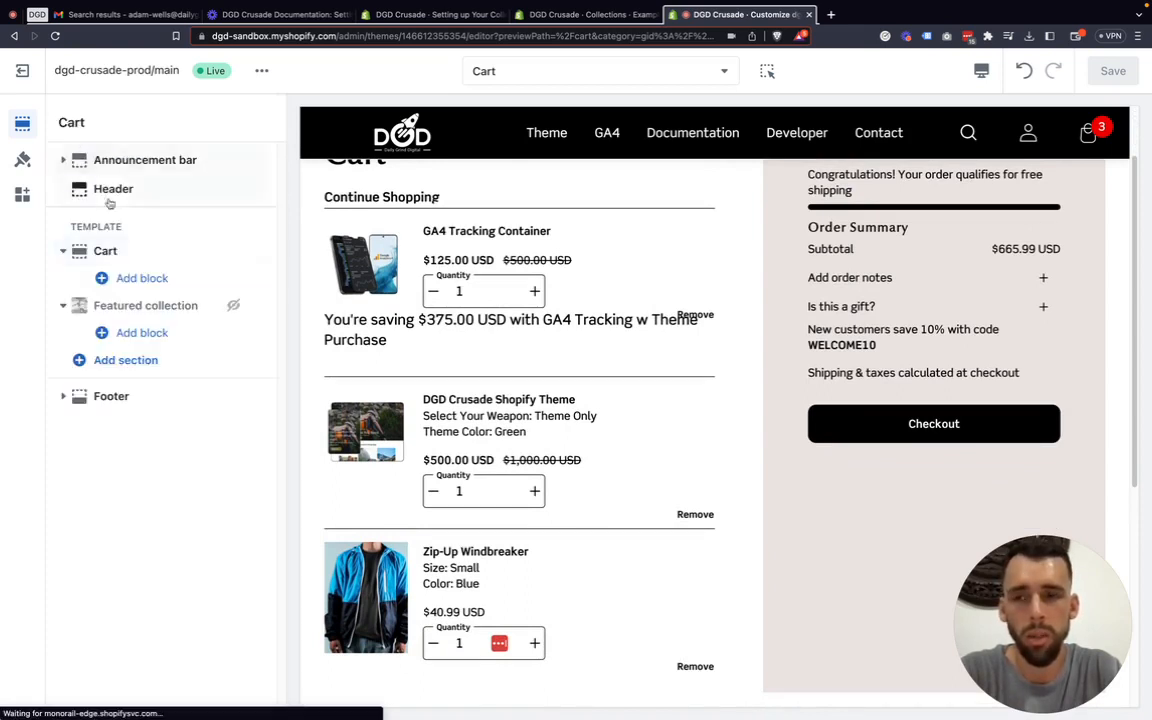
left_click(130, 278)
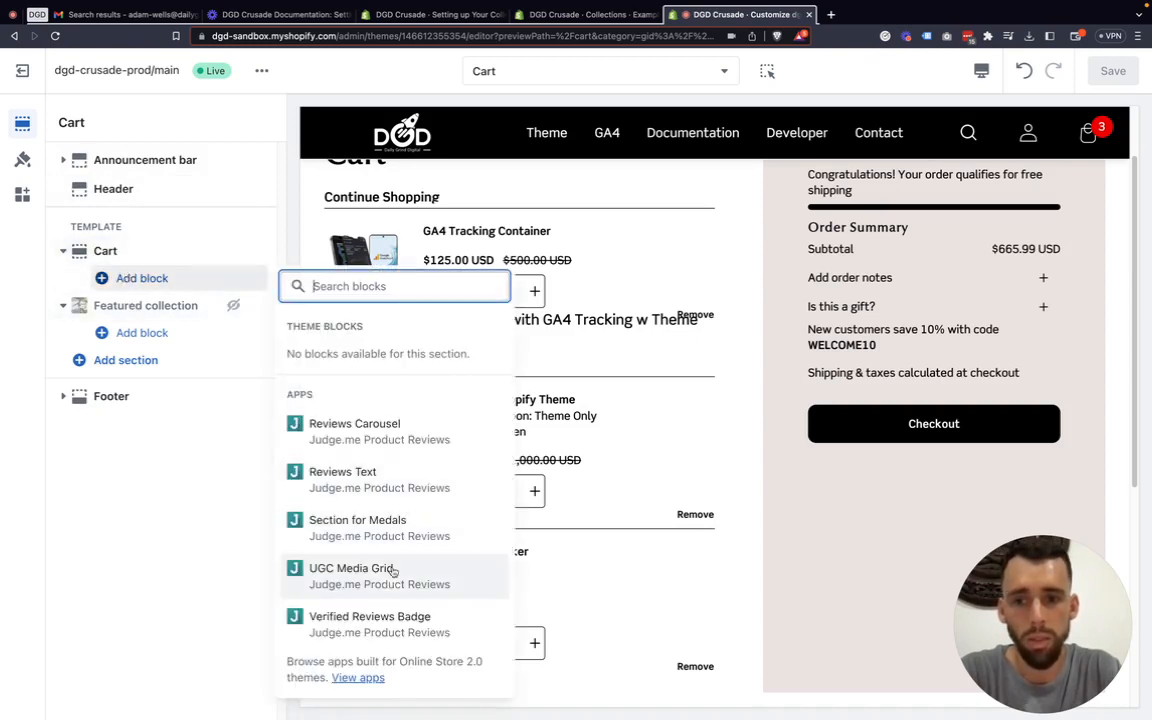
left_click(146, 598)
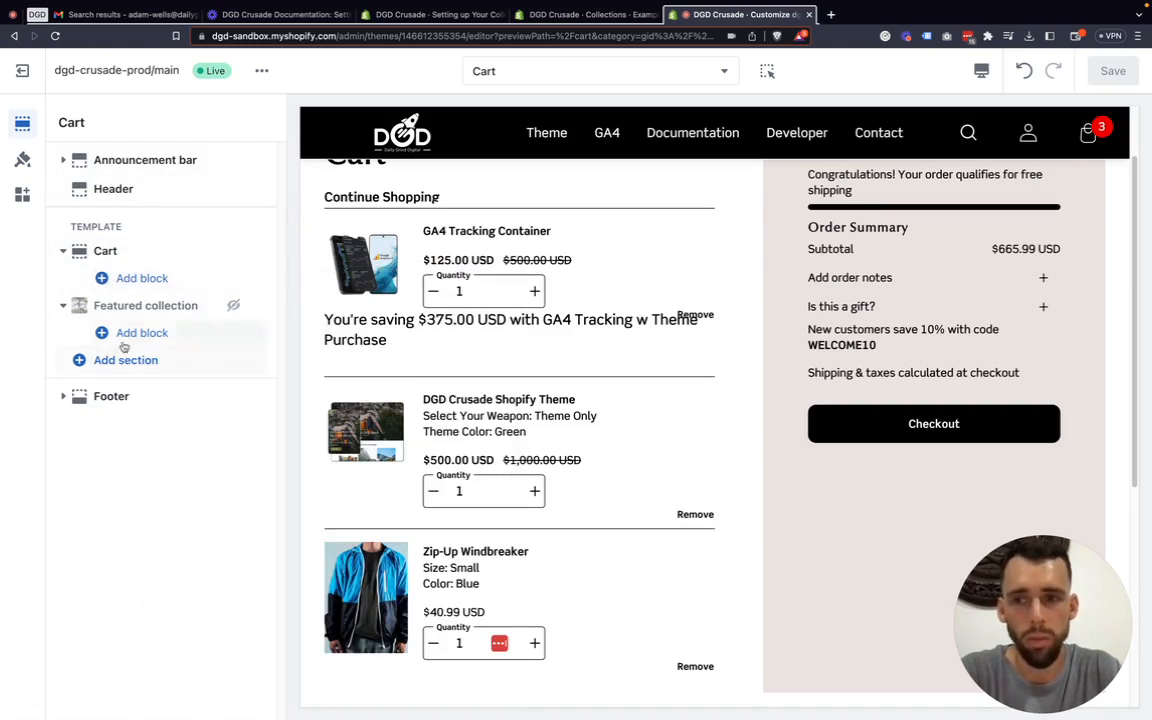
left_click(105, 251)
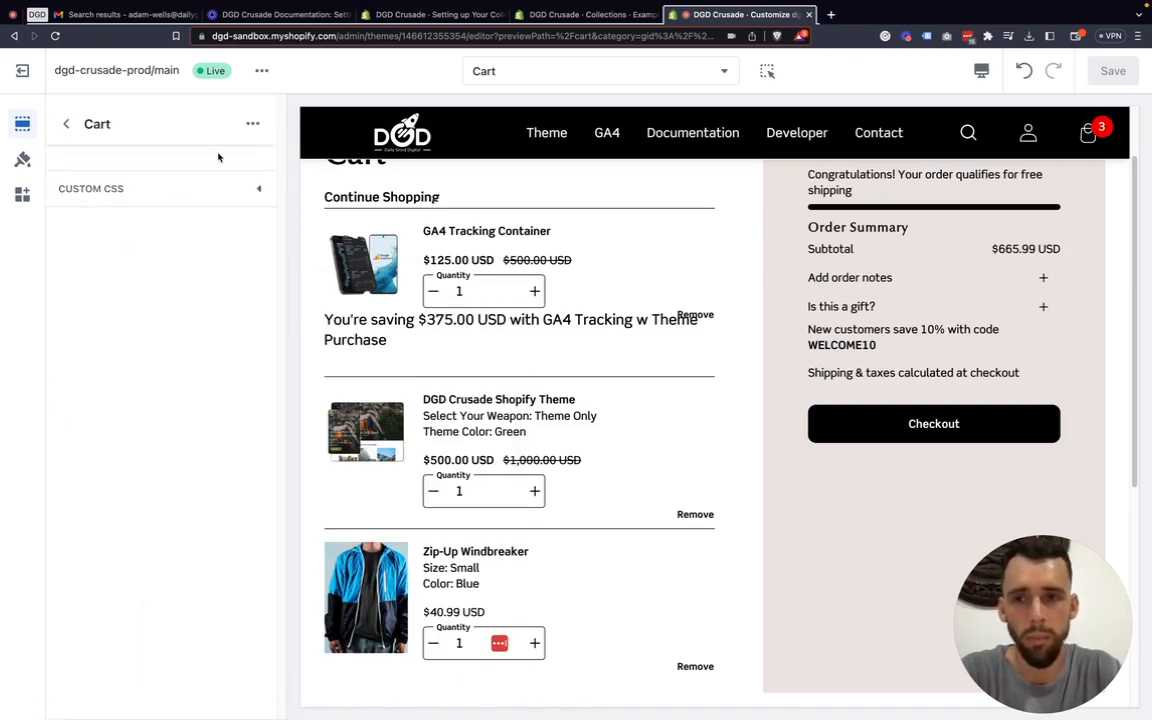
left_click(66, 123)
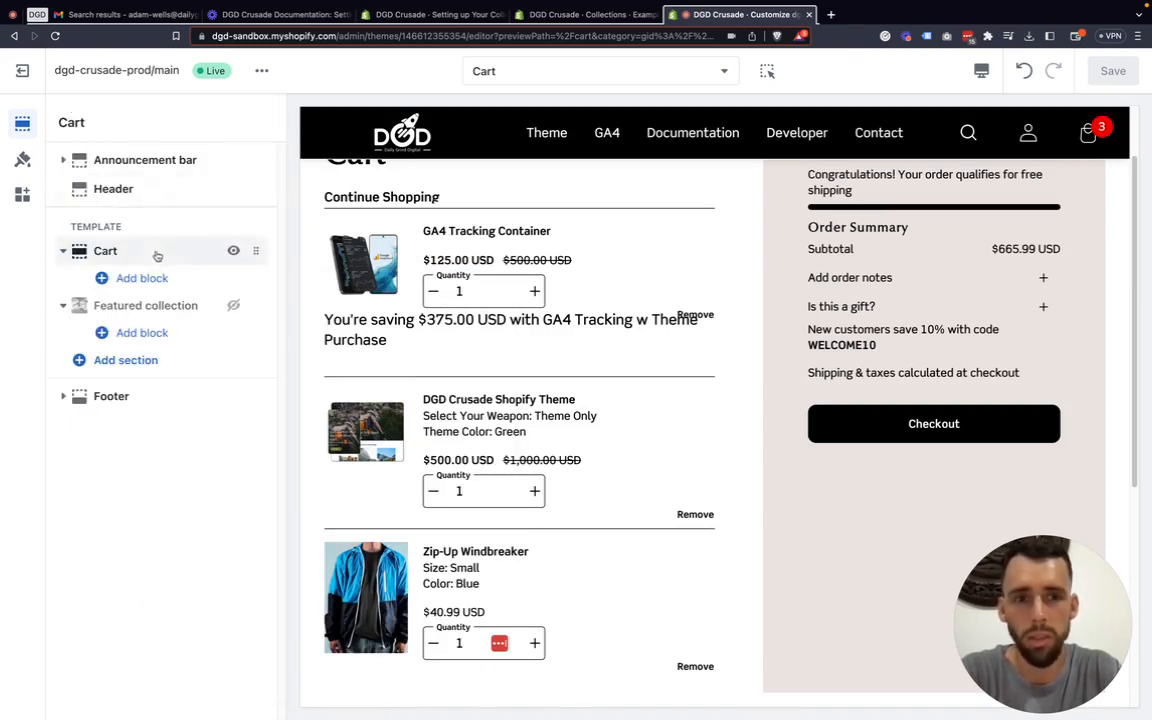
scroll(783, 270, "up", 2)
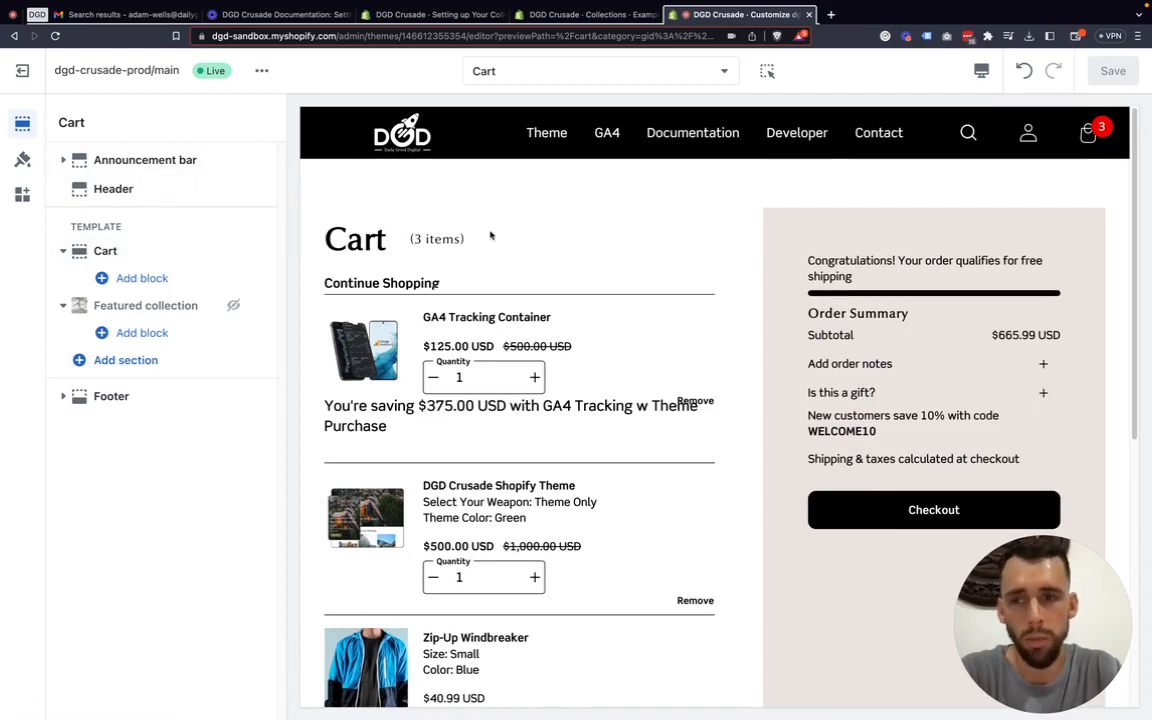
Reload the theme editor with the Cart section open and review the section's theme settings.
left_click(145, 258)
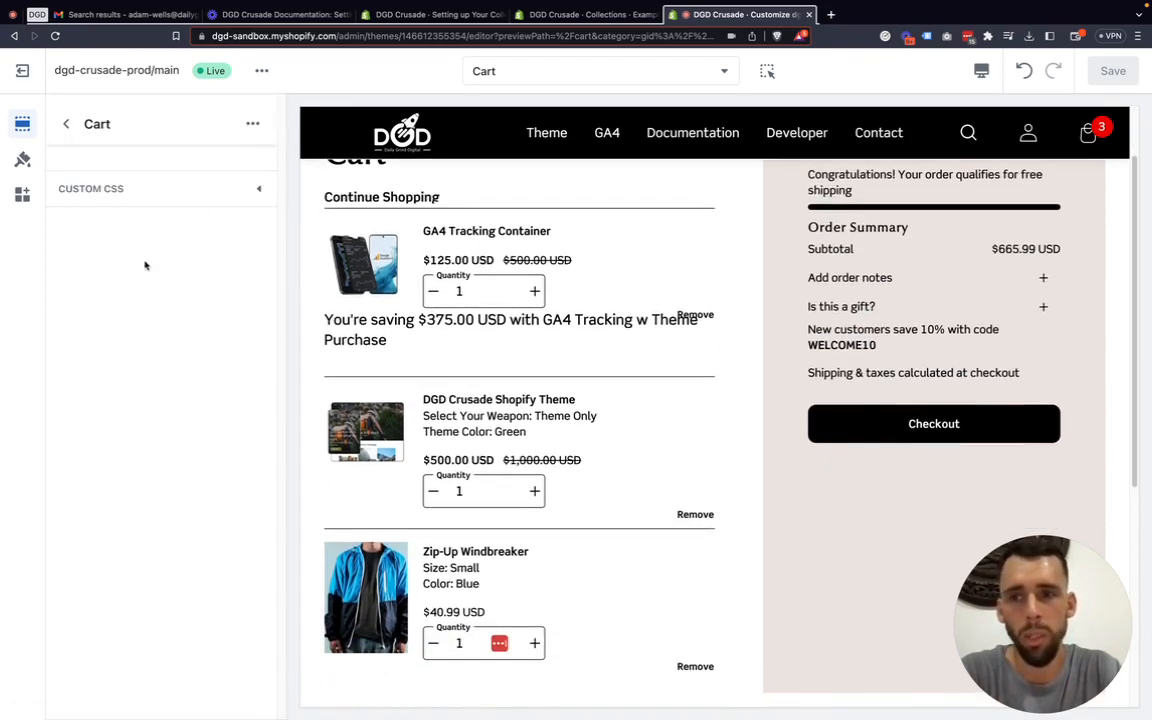
left_click(55, 35)
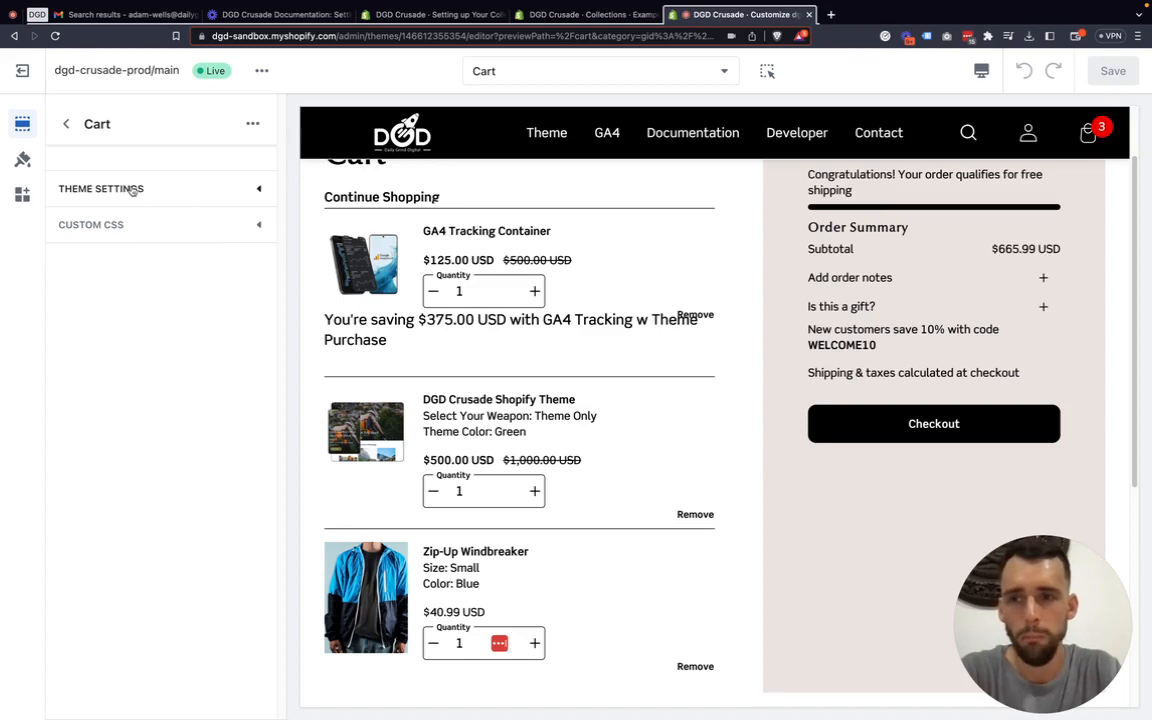
double_click(110, 122)
left_click(256, 191)
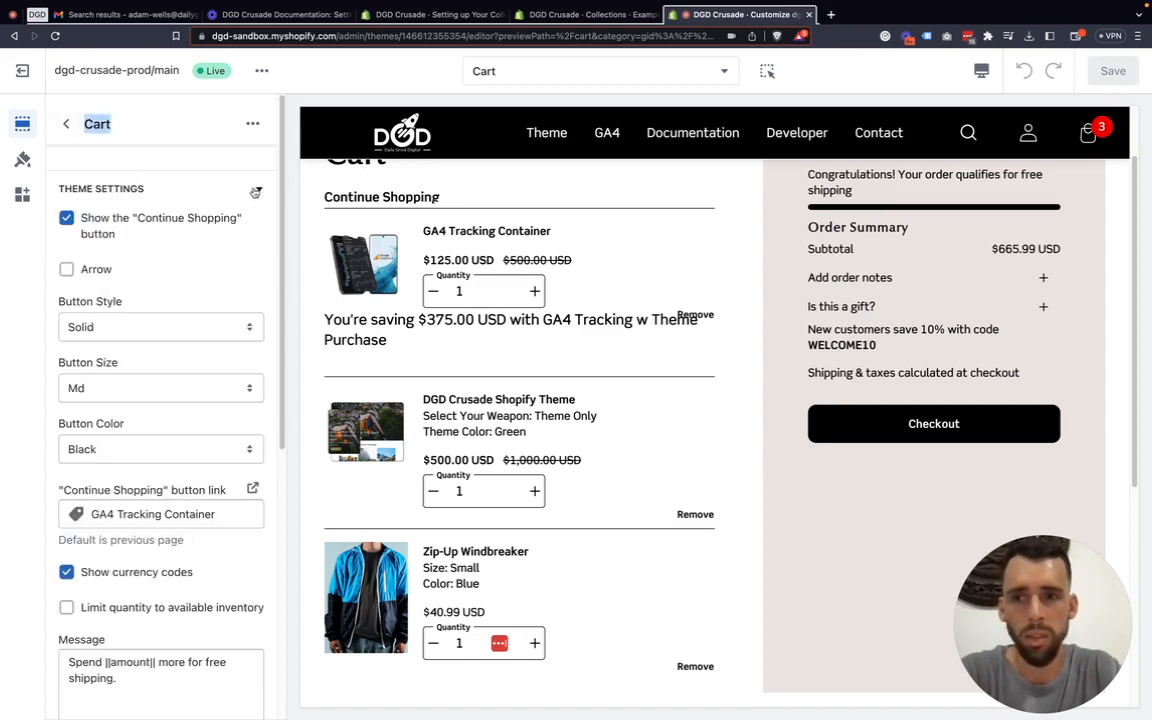
scroll(180, 334, "down", 1)
scroll(170, 290, "up", 1)
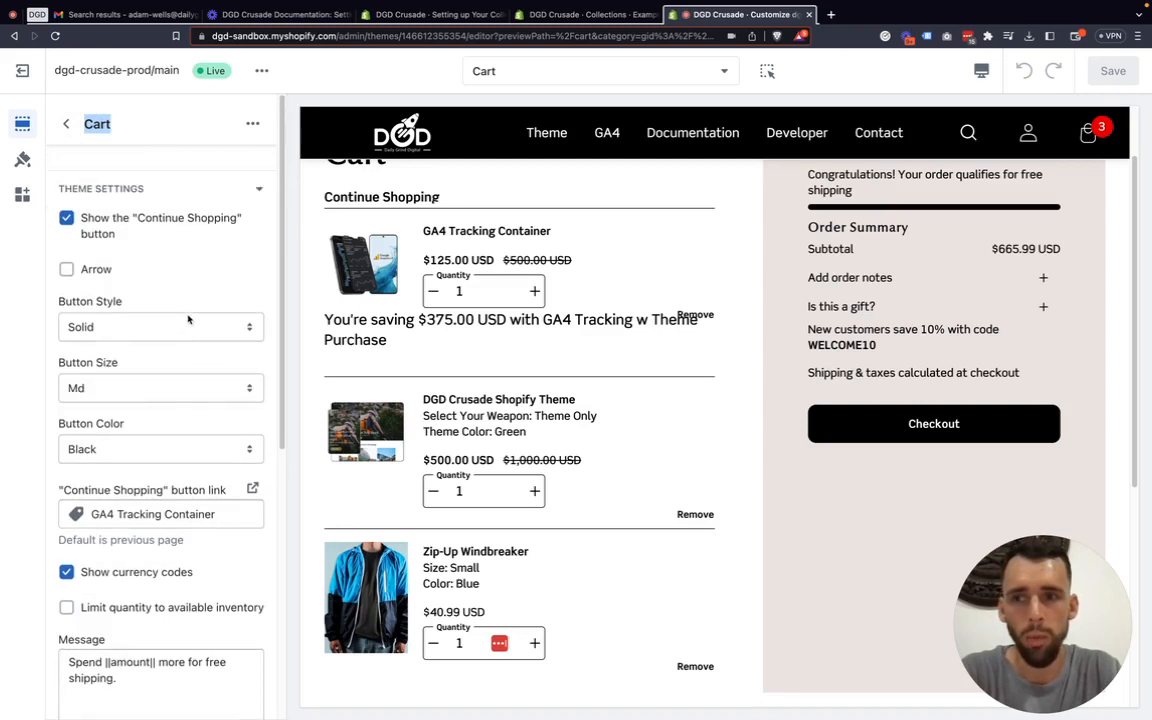
left_click(256, 189)
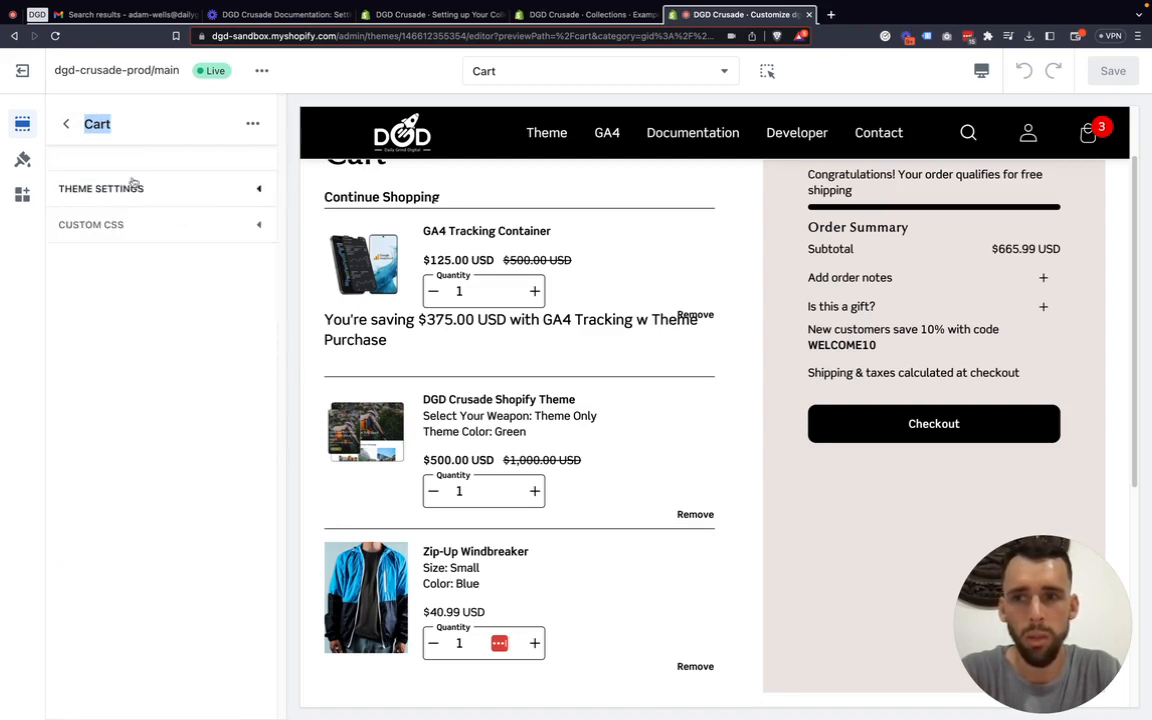
Open the Cart group in the global theme settings.
left_click(23, 163)
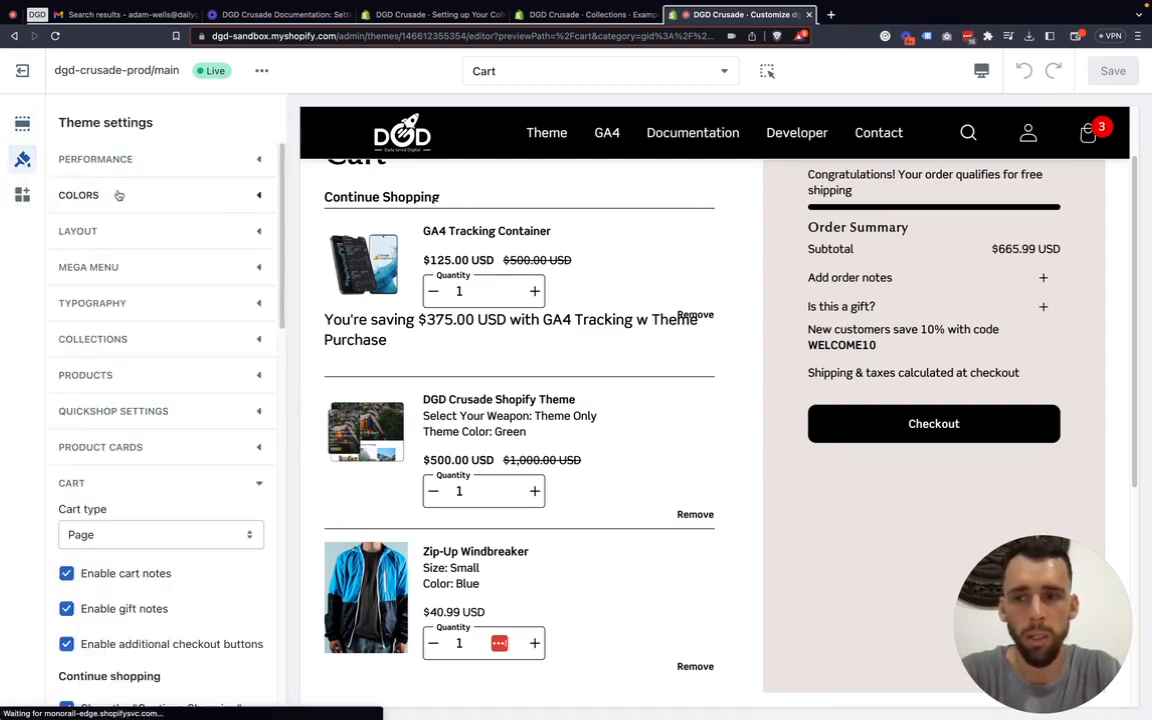
left_click(258, 487)
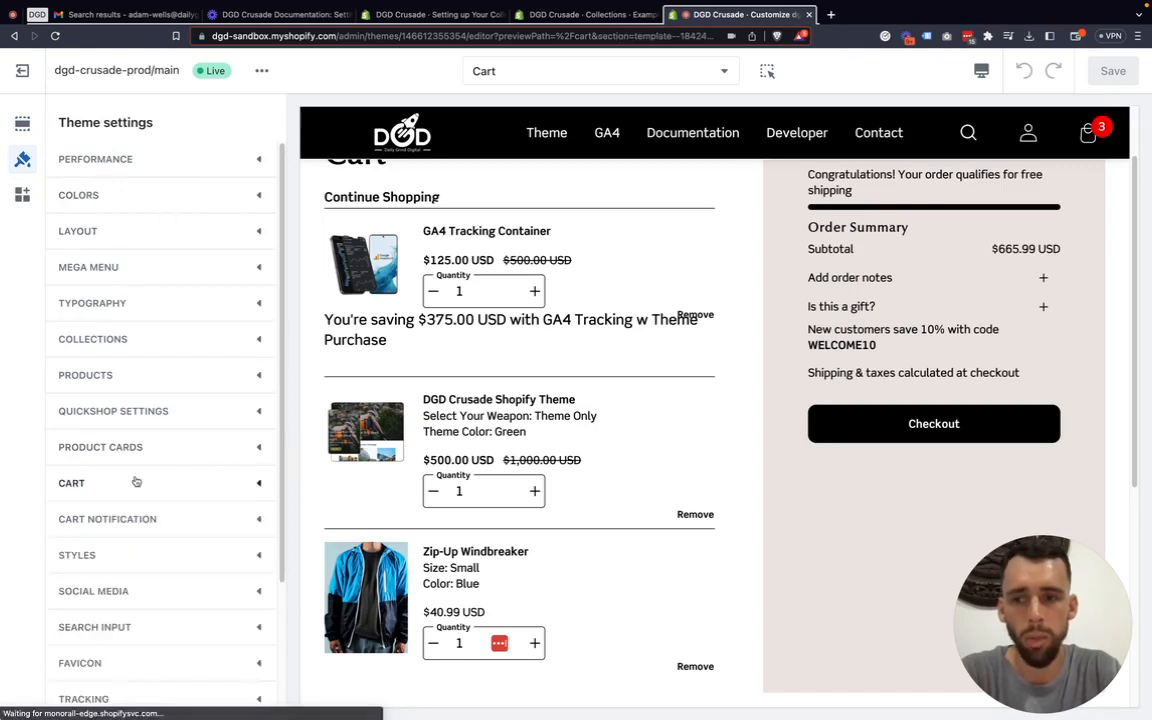
left_click(255, 484)
scroll(218, 445, "down", 5)
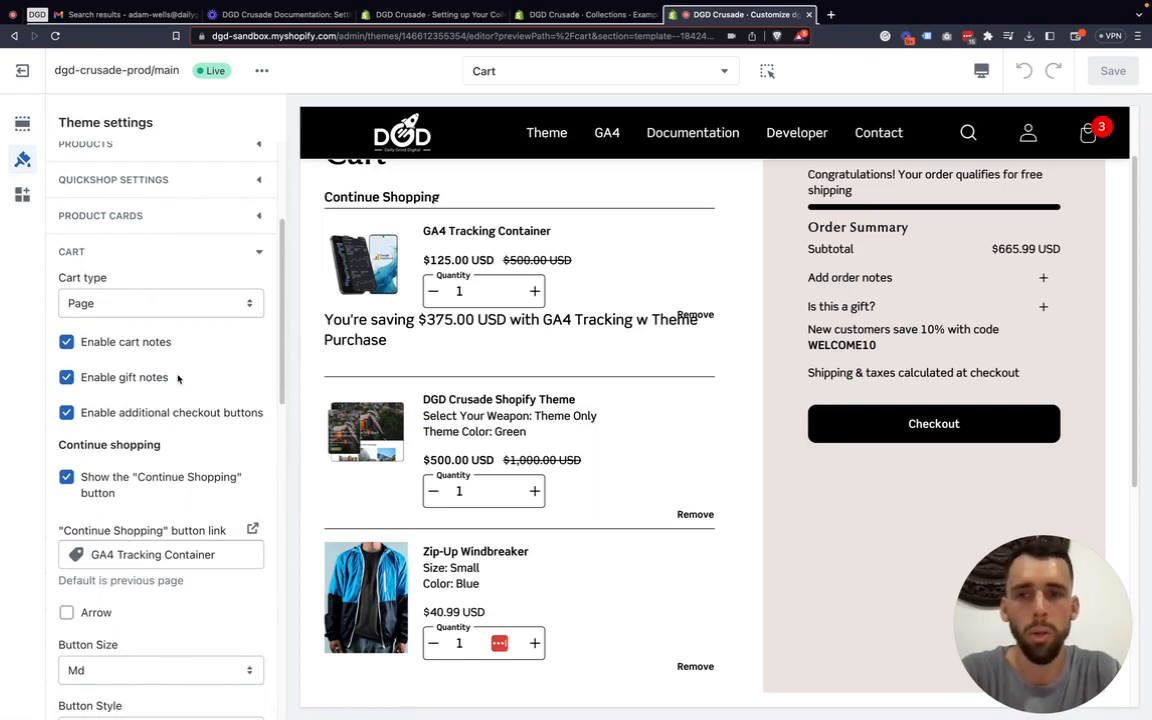
scroll(165, 370, "down", 2)
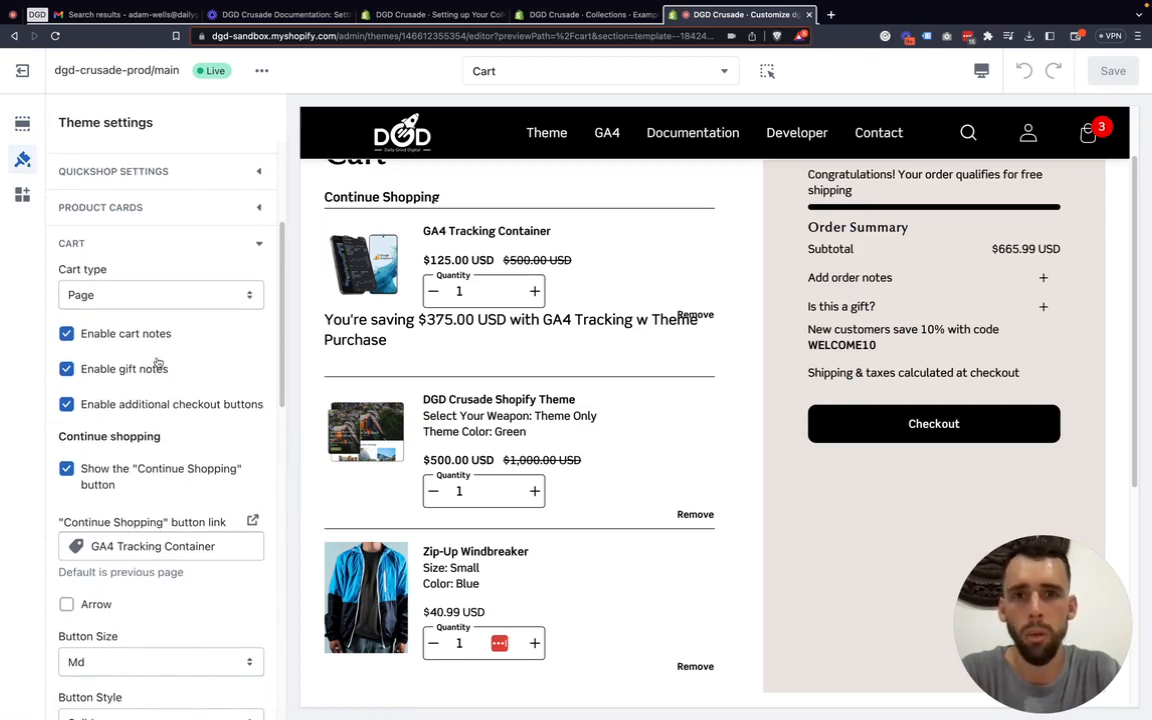
Review the options offered for the cart type in the Cart theme settings.
left_click(119, 280)
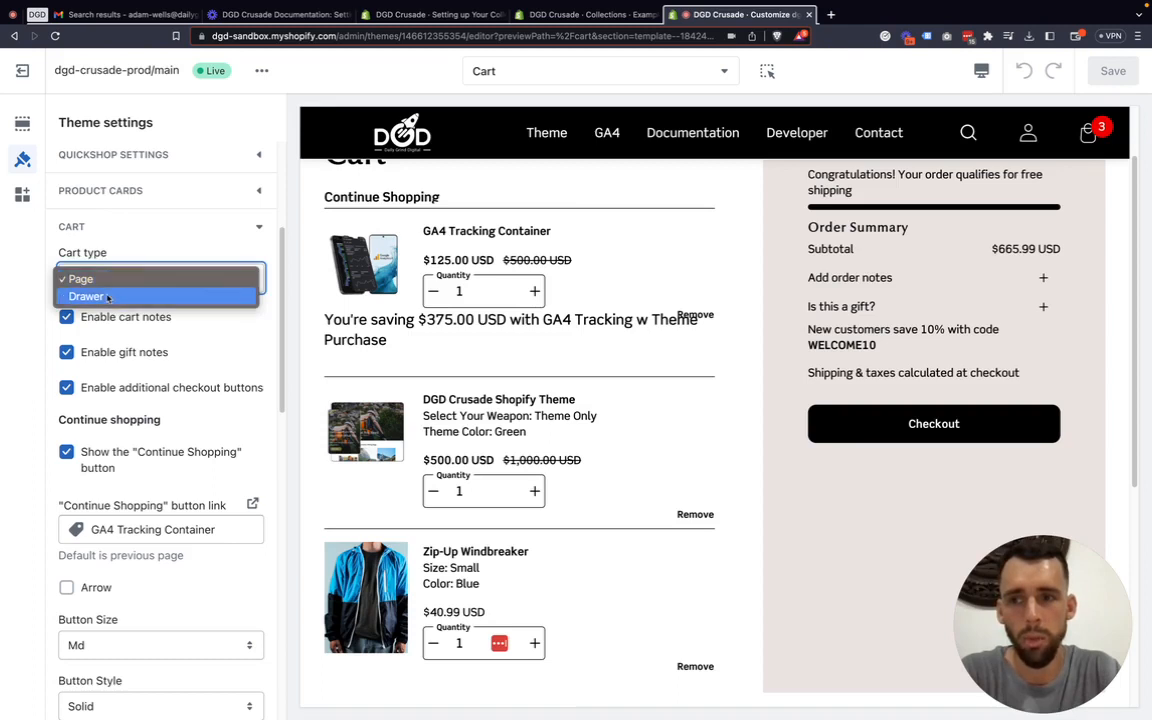
left_click(35, 265)
left_click(110, 278)
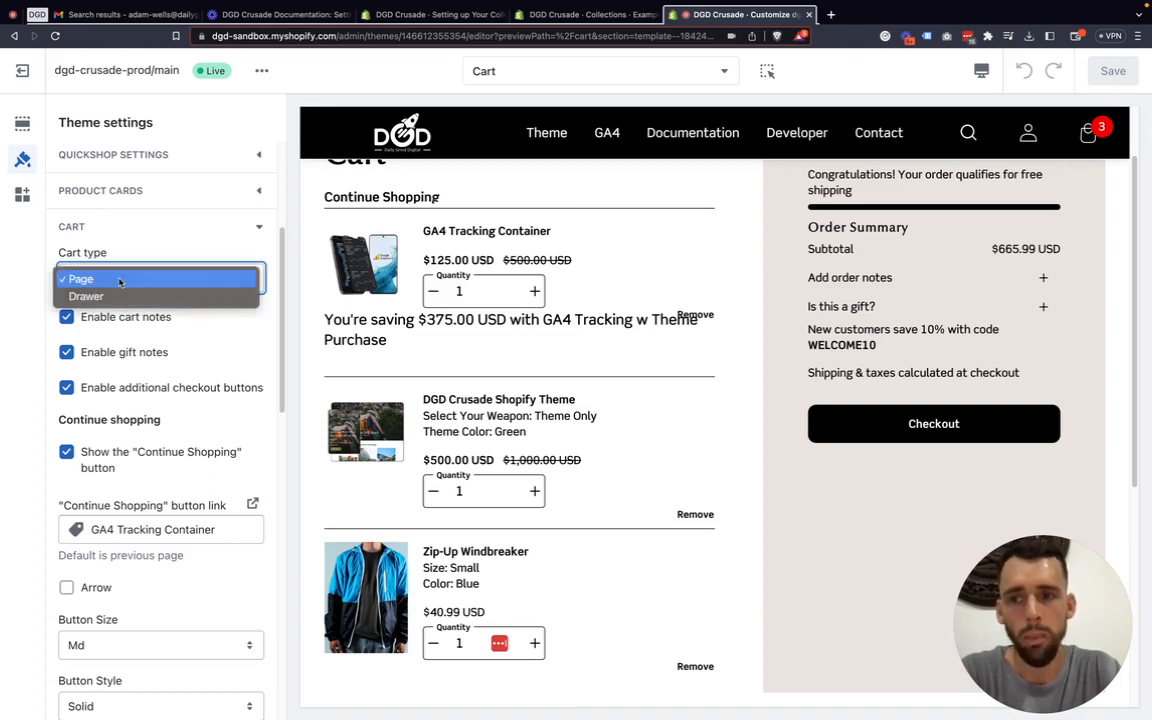
left_click(116, 277)
left_click(116, 276)
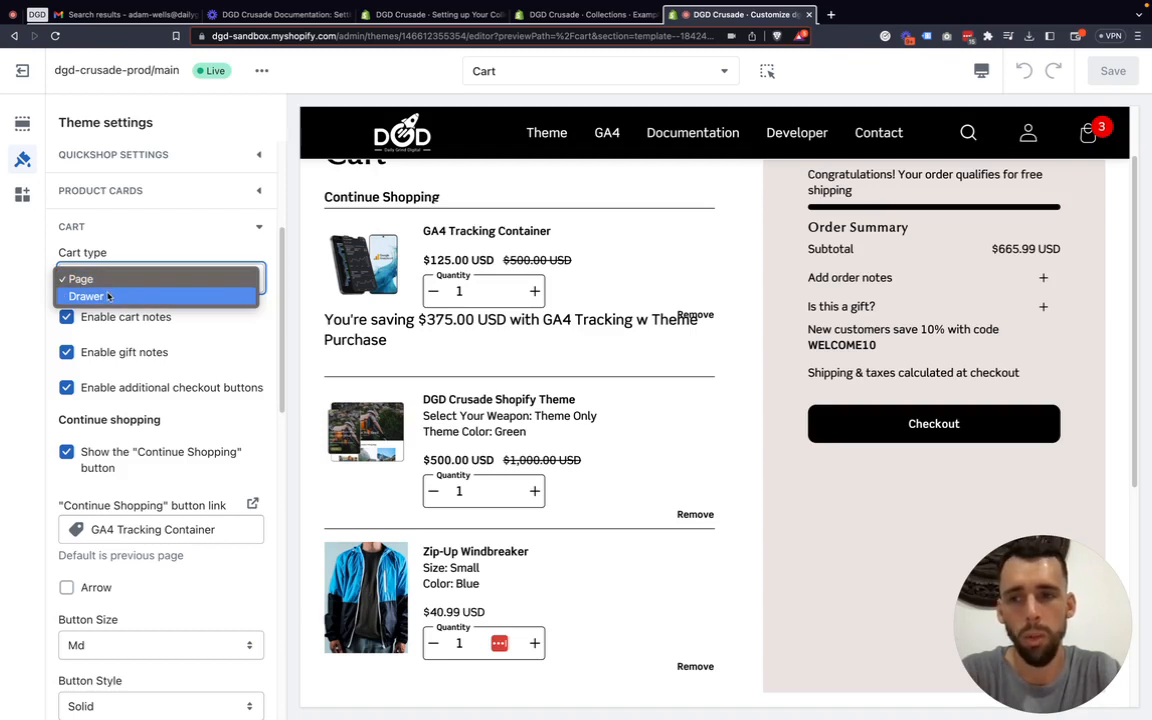
left_click(33, 290)
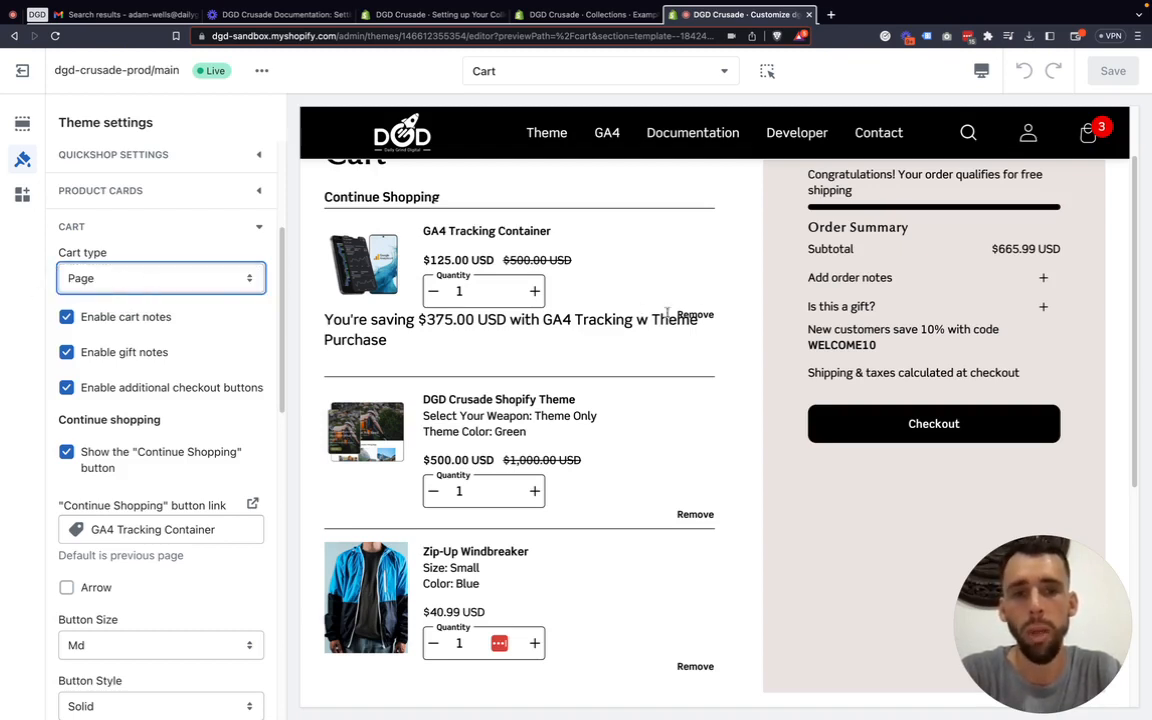
Add the GA4 Tracking Container product to the cart from its product page and view the cart.
scroll(700, 300, "up", 3)
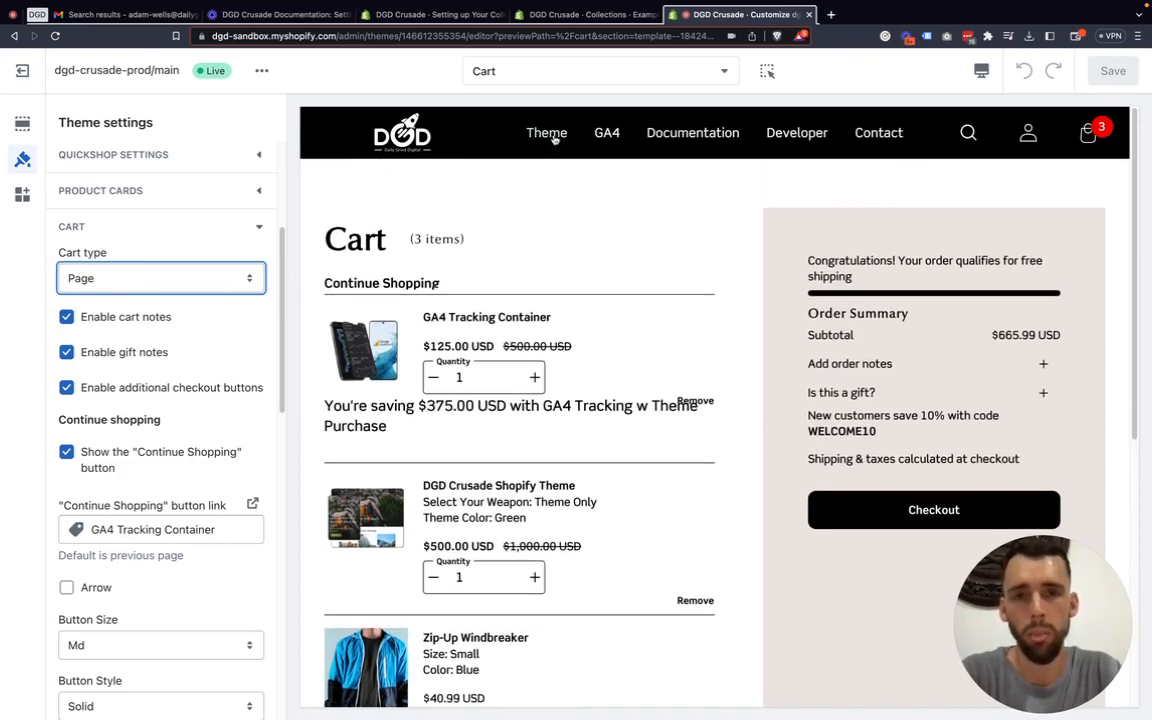
left_click(607, 133)
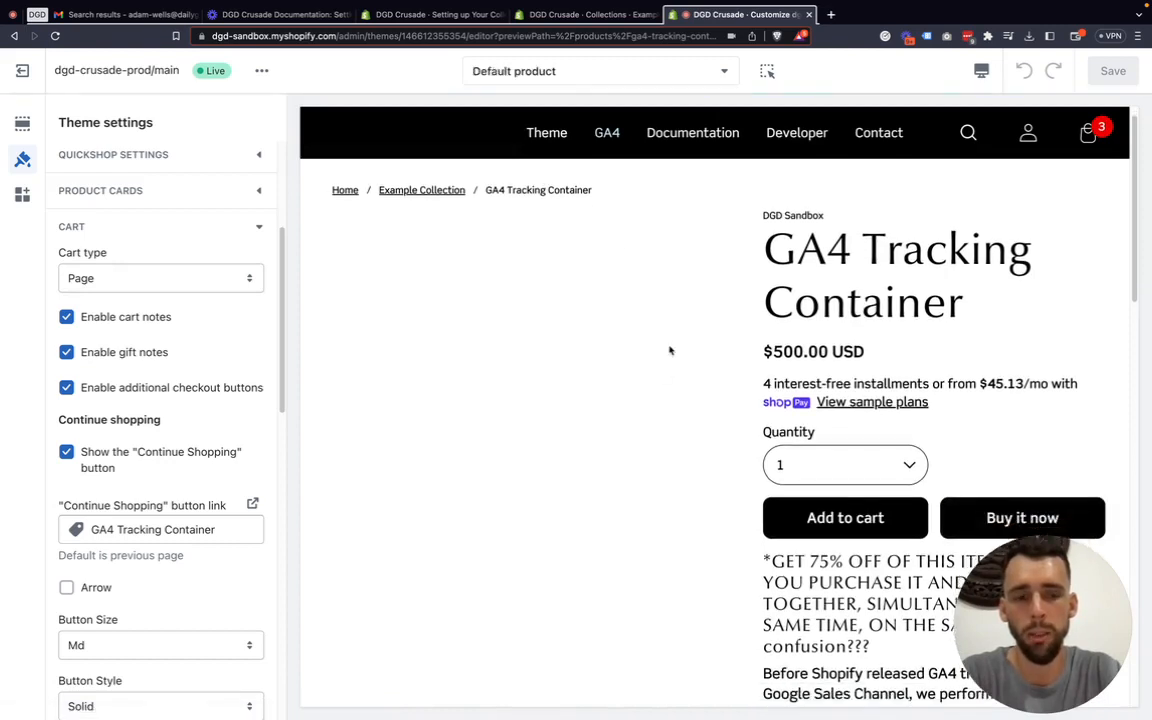
left_click(822, 520)
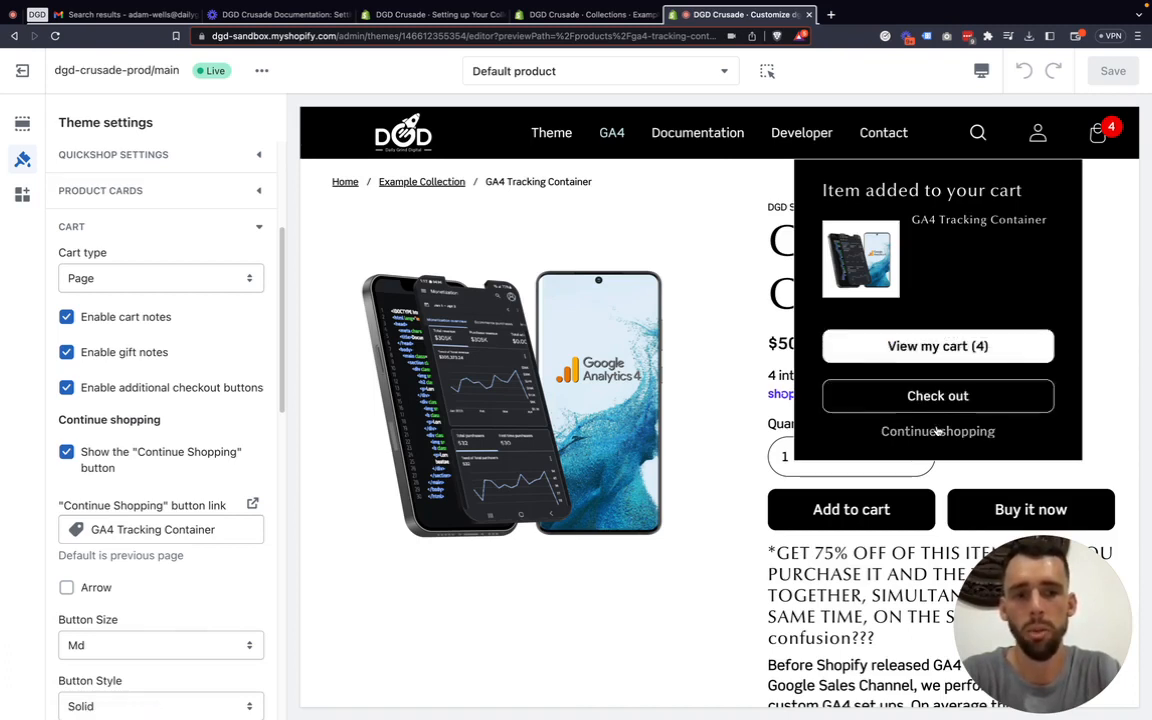
left_click(938, 346)
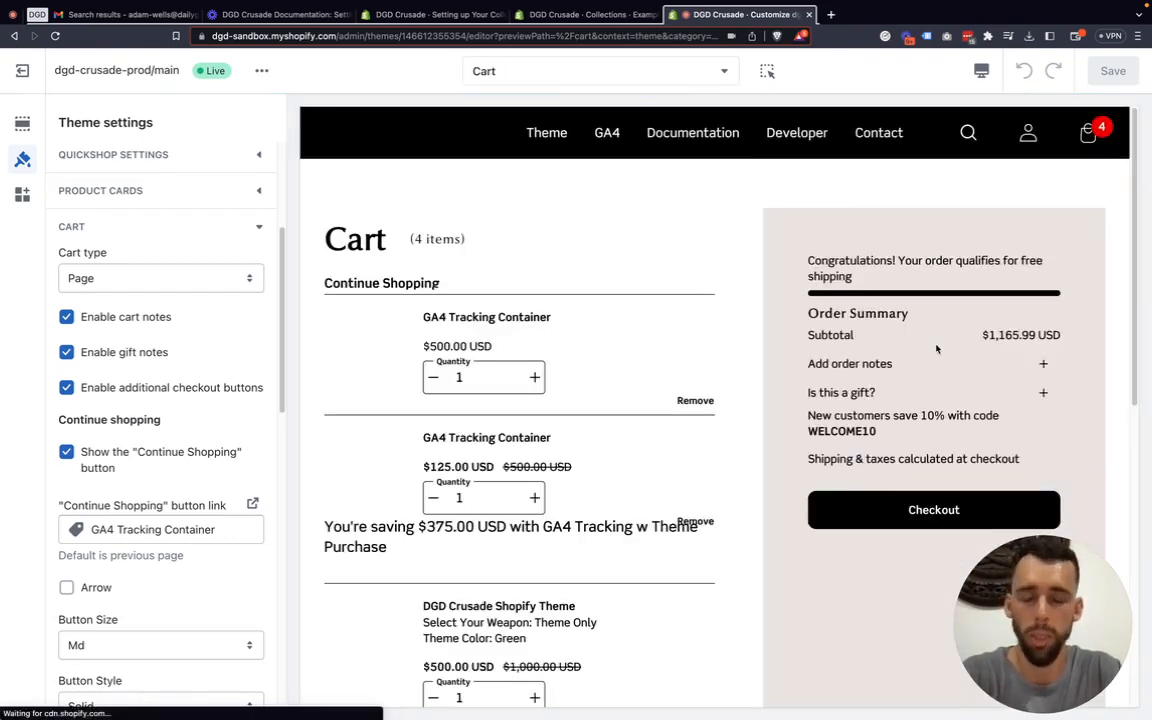
Compare the Page and Drawer choices for the cart type.
left_click(91, 272)
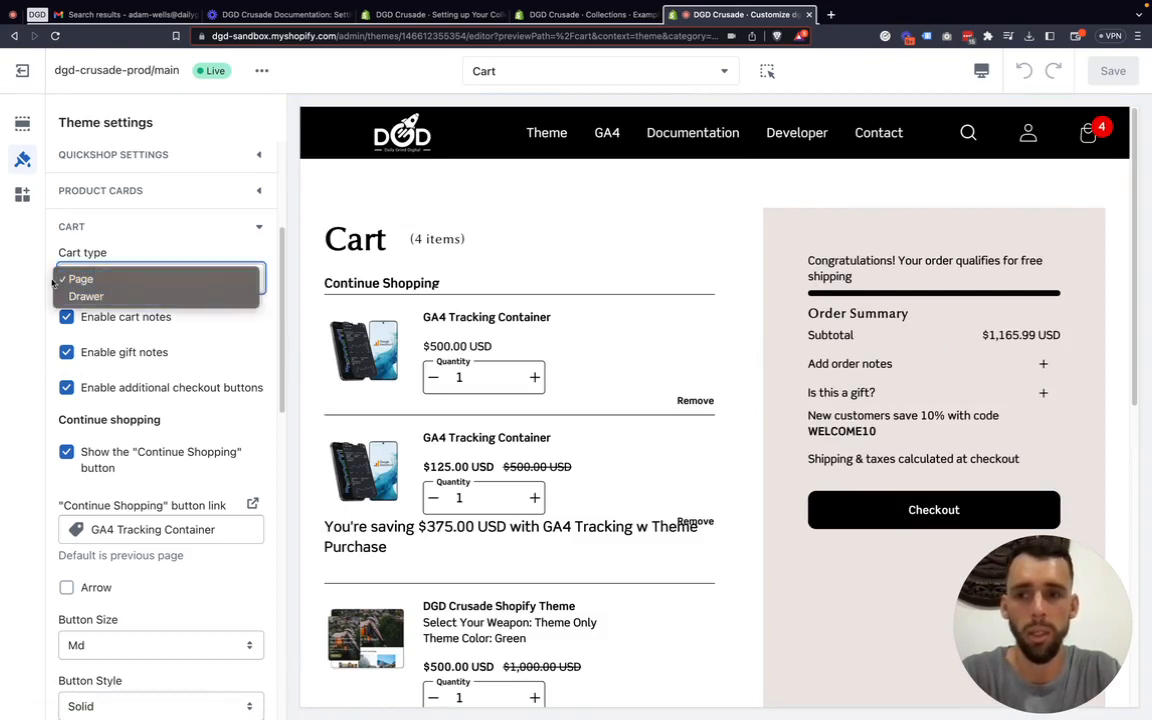
left_click(44, 281)
left_click(108, 284)
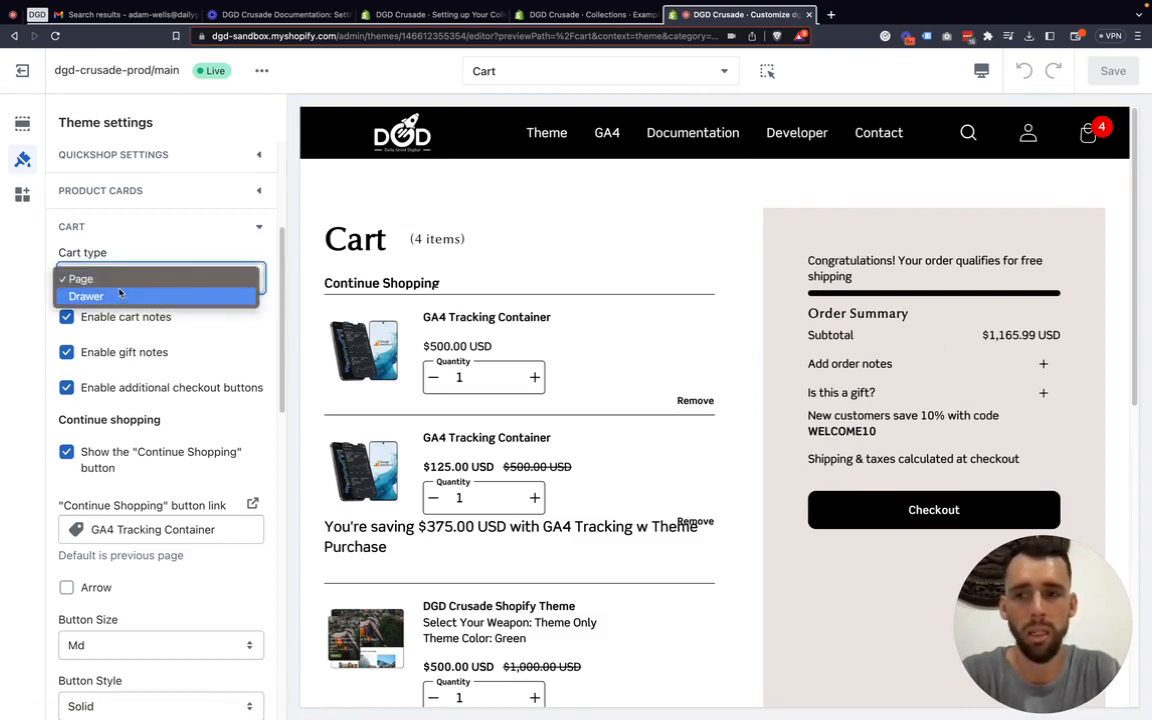
left_click(40, 278)
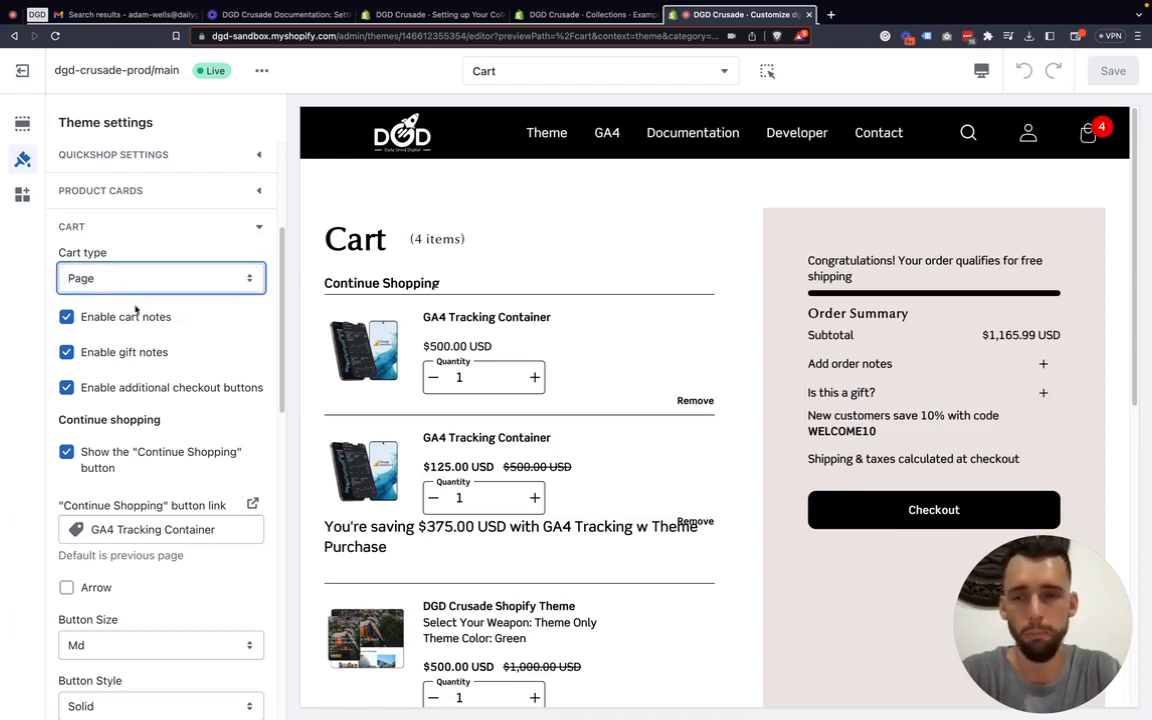
Preview the order notes field in the cart's order summary and disable cart notes in the theme settings.
scroll(136, 311, "down", 1)
scroll(818, 315, "down", 1)
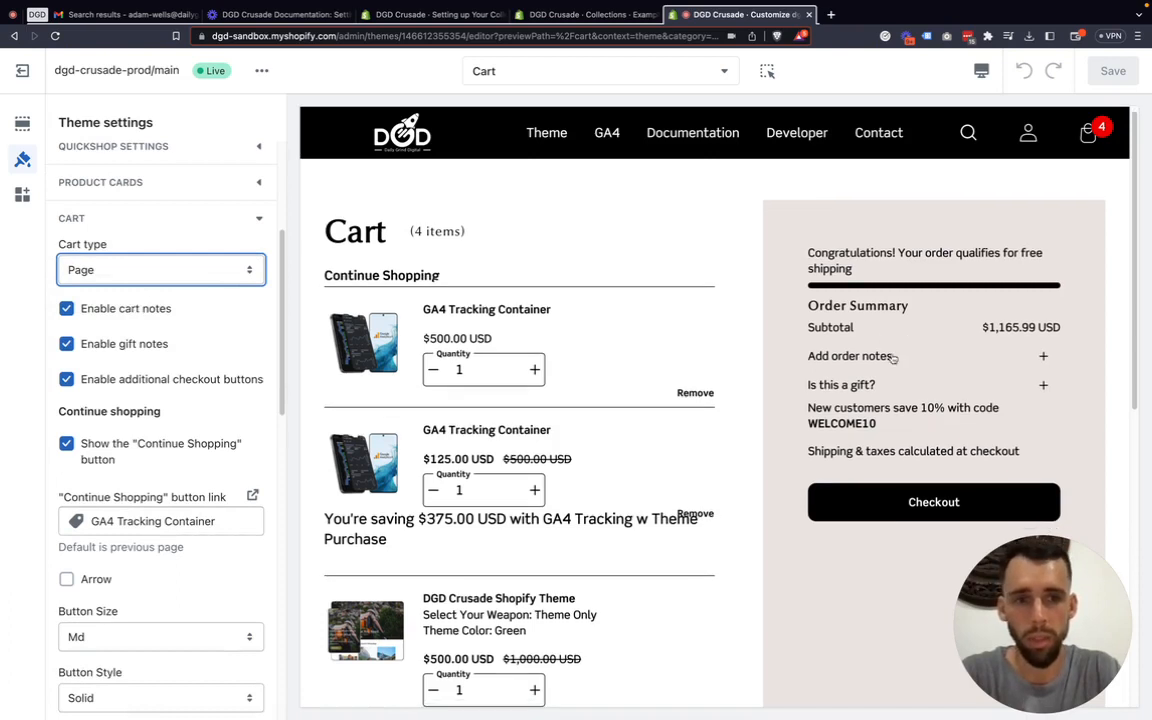
left_click(1043, 357)
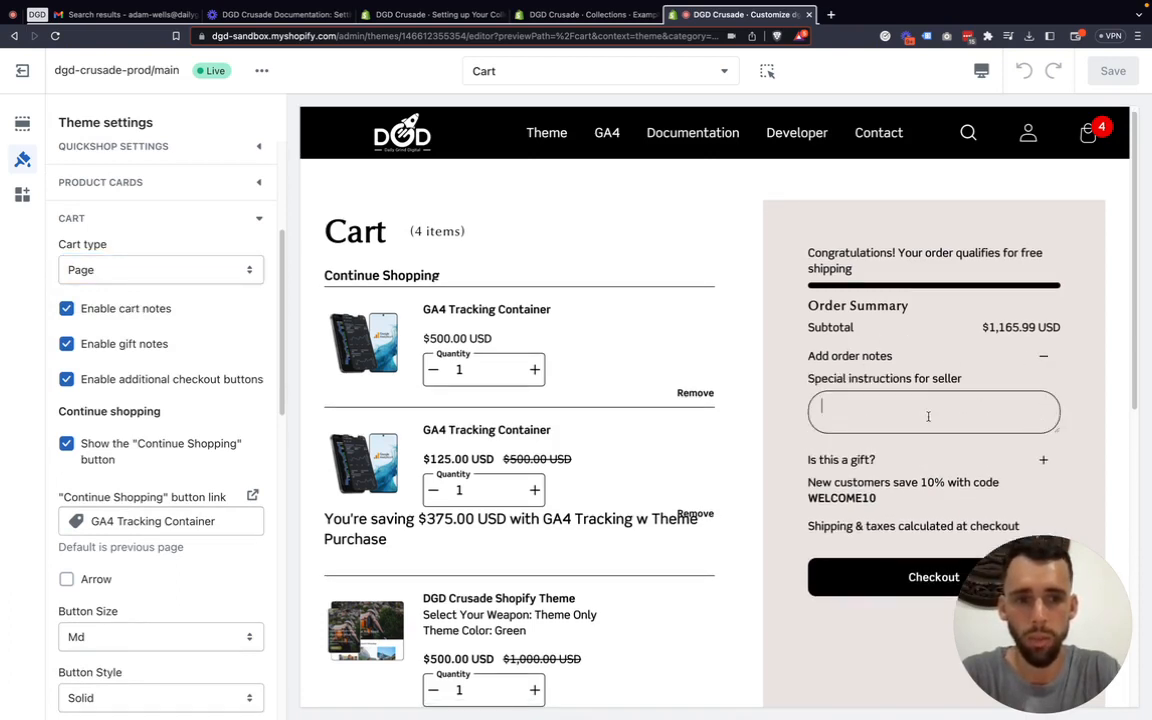
left_click(1043, 356)
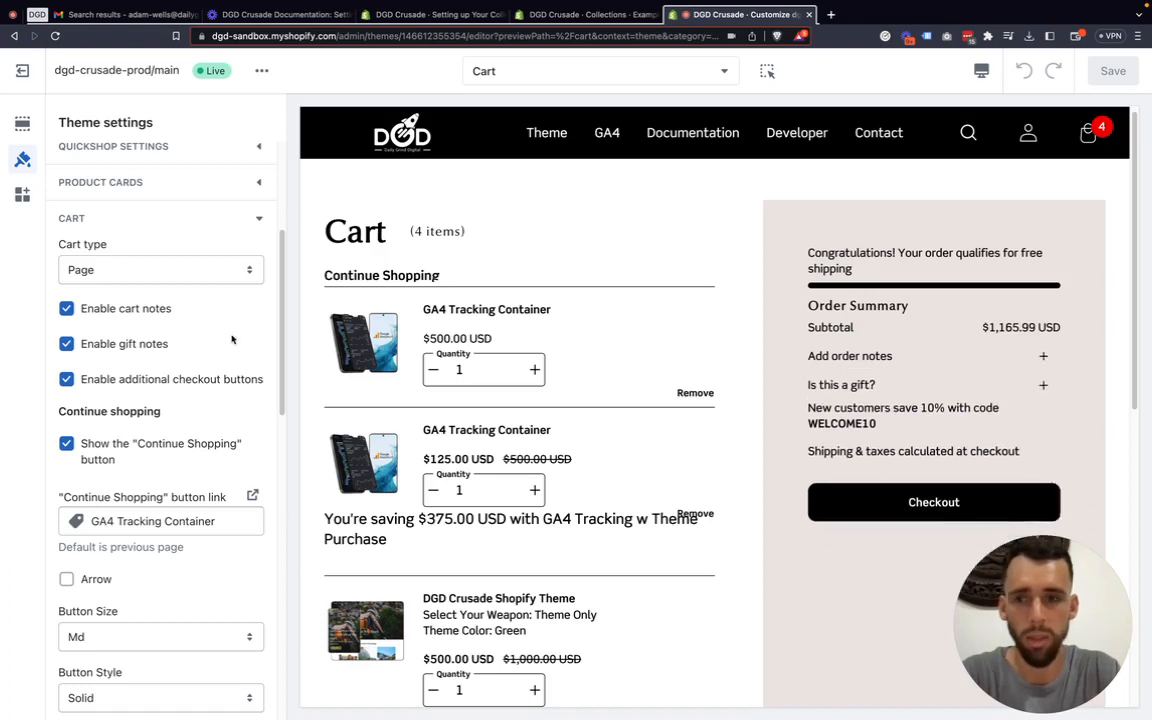
left_click(67, 310)
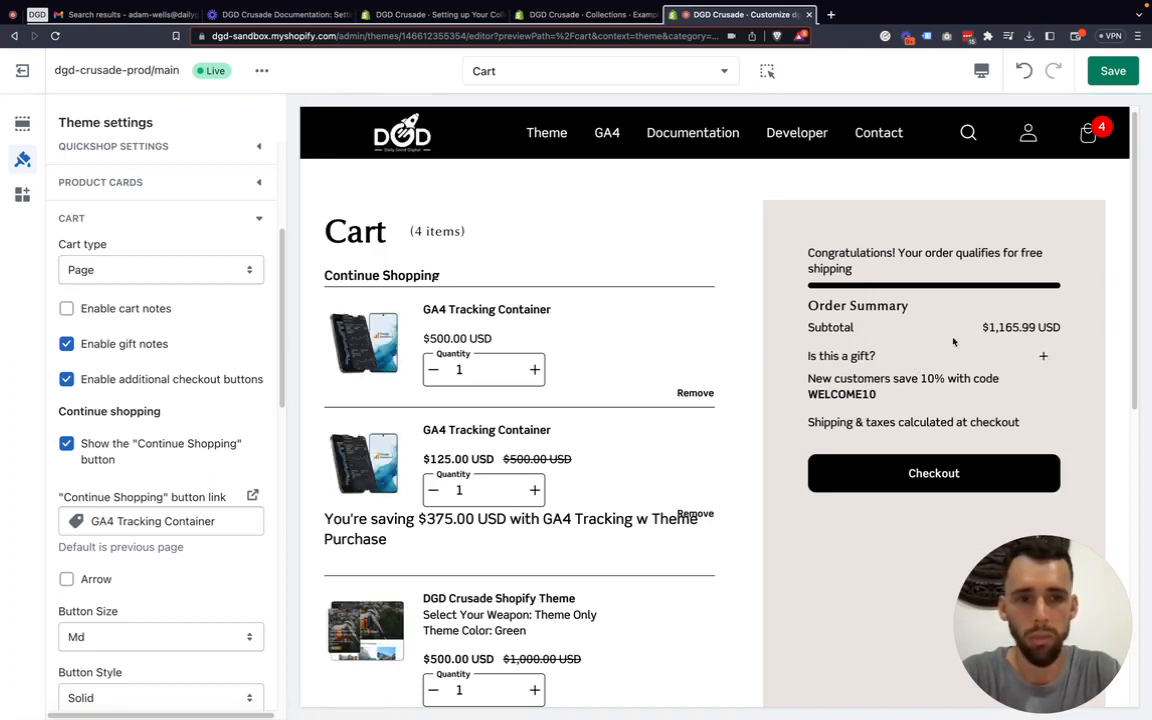
Preview the gift note field in the cart's order summary and disable gift notes in the theme settings.
left_click(1043, 356)
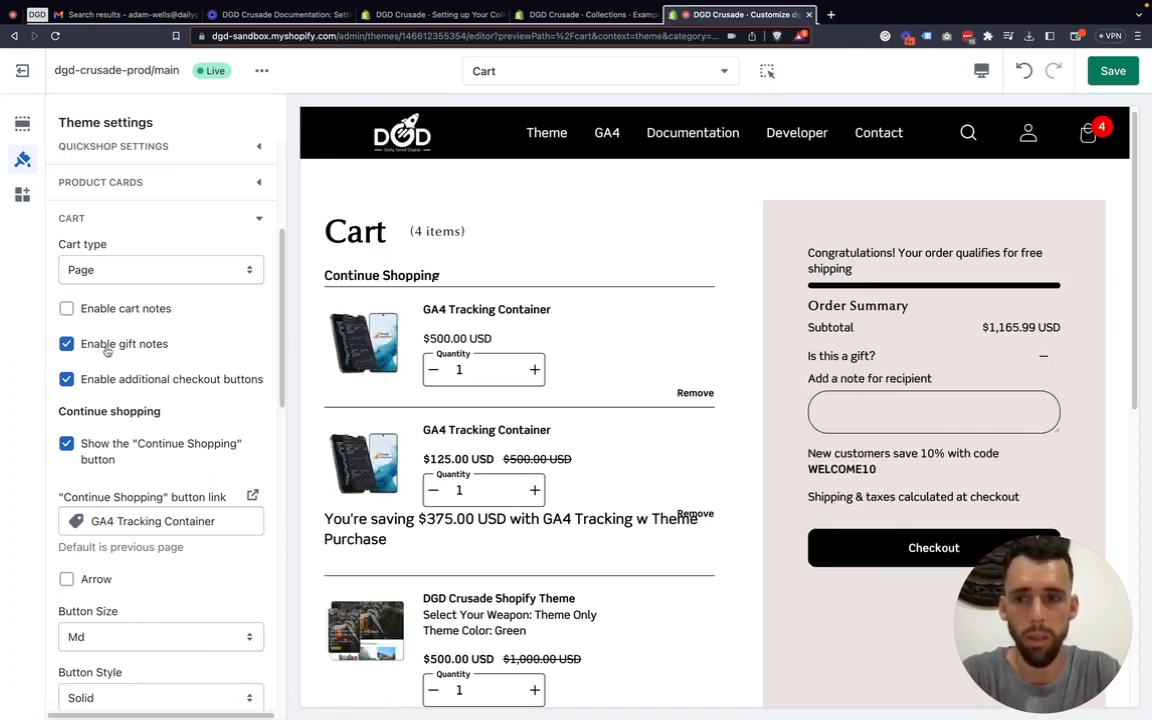
left_click(66, 343)
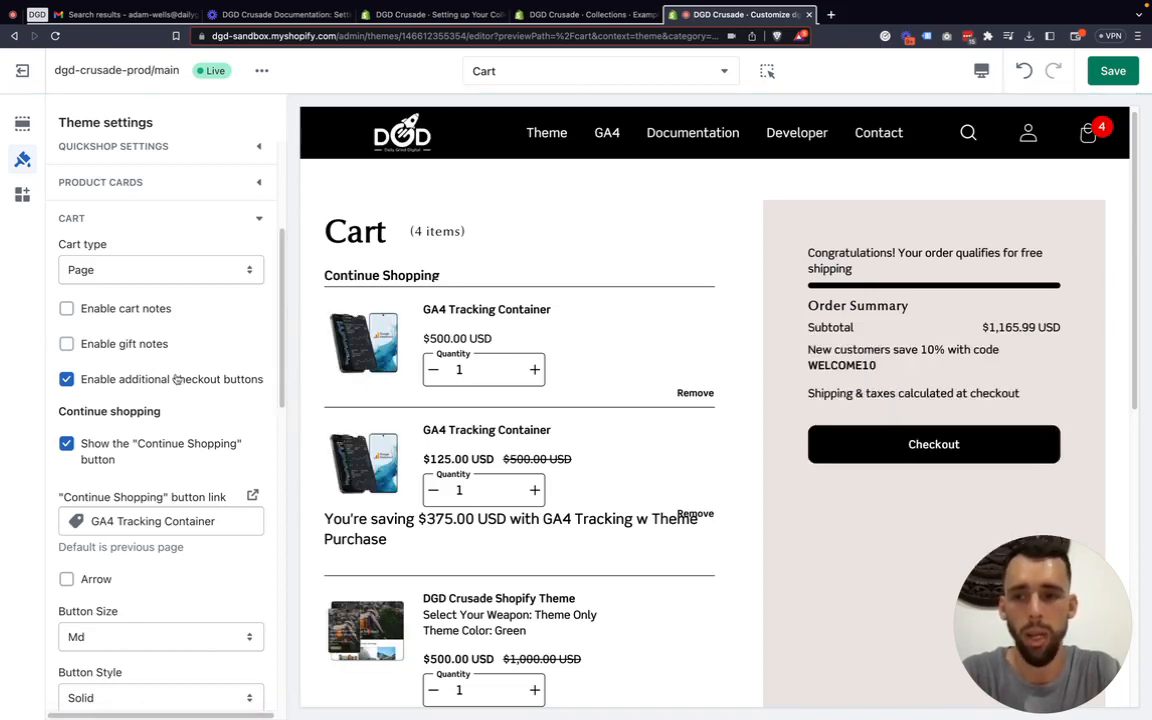
Review the additional checkout and Continue Shopping settings, including the destination types available for the "Continue Shopping" button link.
scroll(158, 345, "down", 1)
scroll(100, 380, "down", 1)
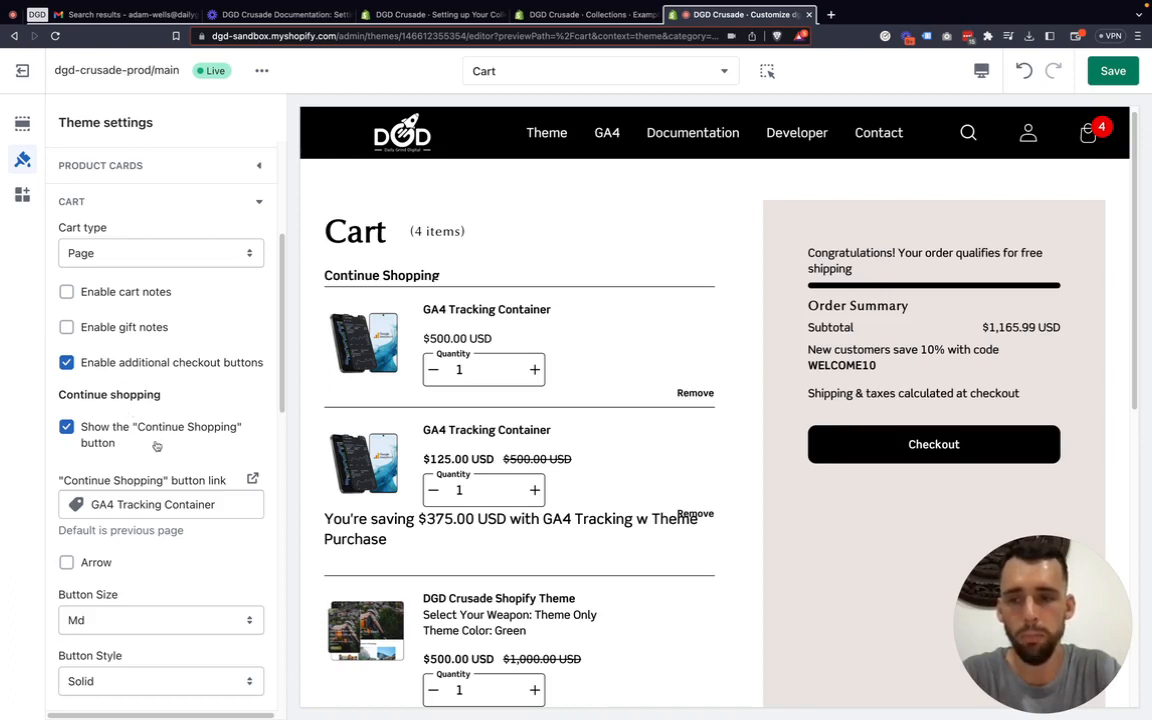
scroll(150, 415, "down", 1)
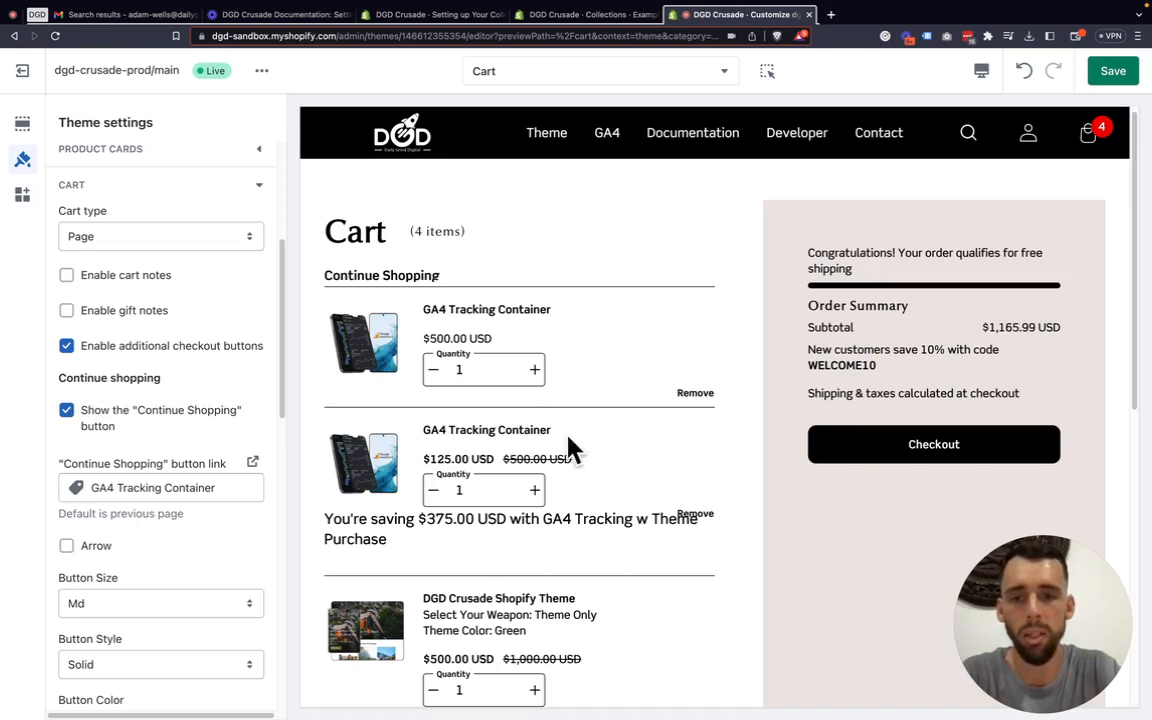
scroll(545, 446, "down", 1)
scroll(541, 446, "up", 1)
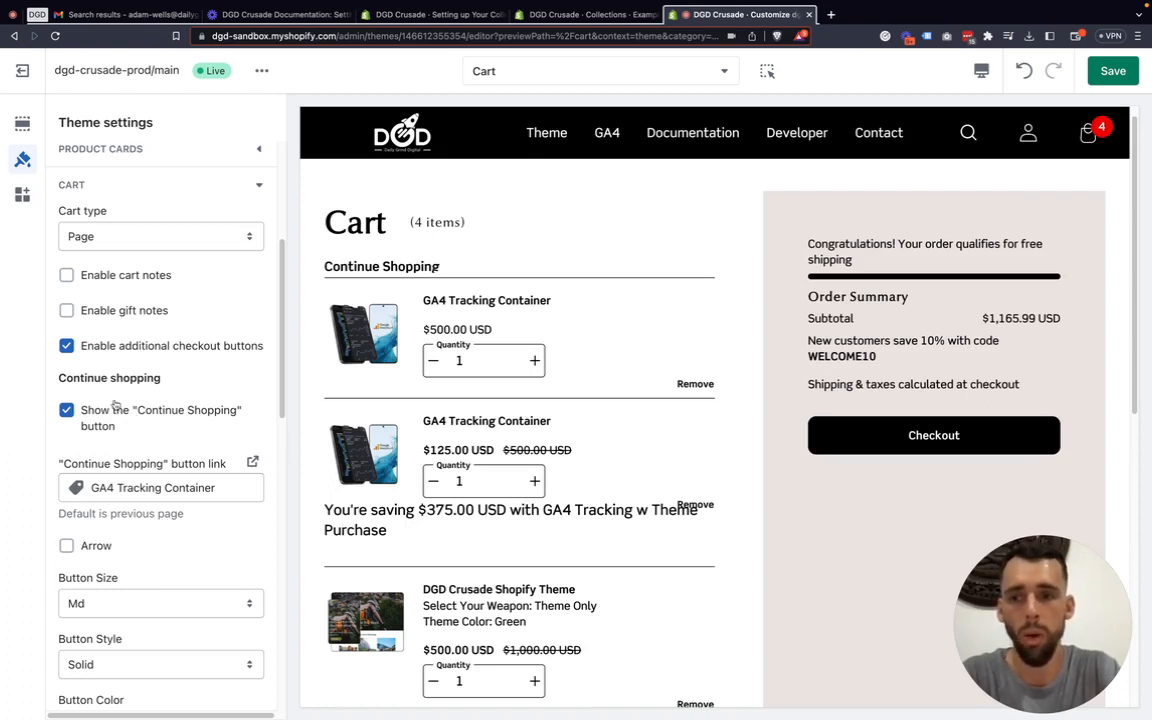
scroll(132, 478, "down", 1)
left_click(145, 462)
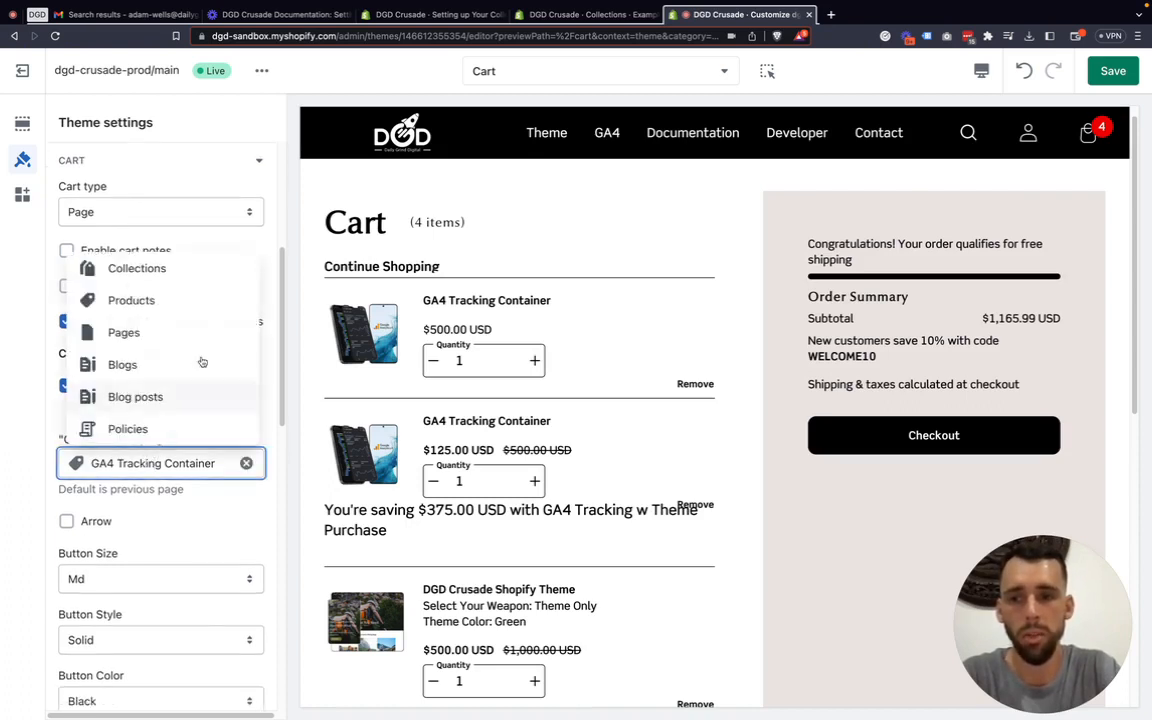
left_click(38, 490)
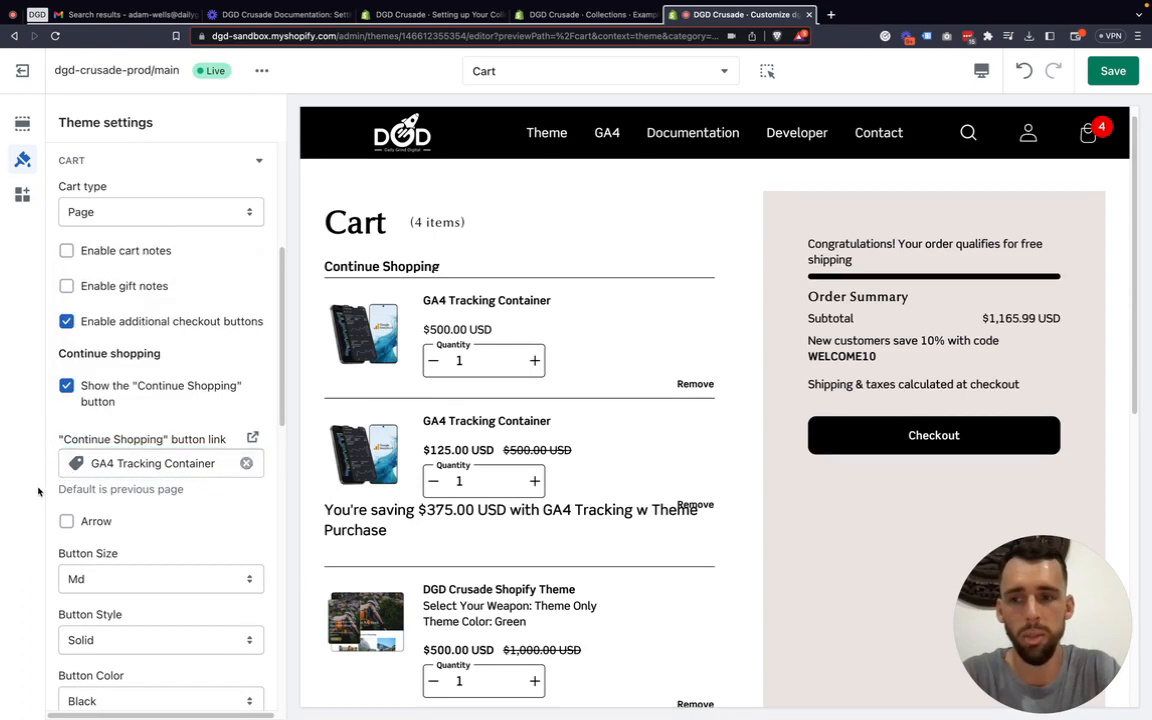
Try the Arrow option for the Continue Shopping button and look at its color choices, keeping Black.
scroll(118, 465, "down", 1)
left_click(92, 513)
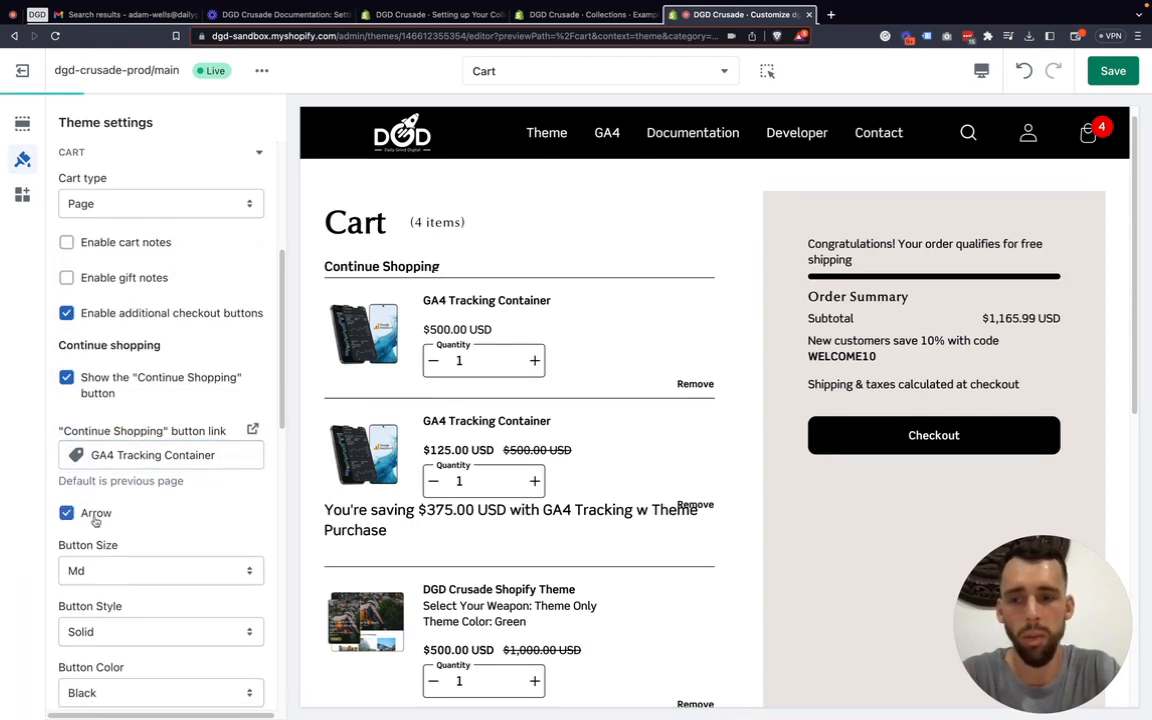
left_click(95, 514)
scroll(140, 518, "down", 3)
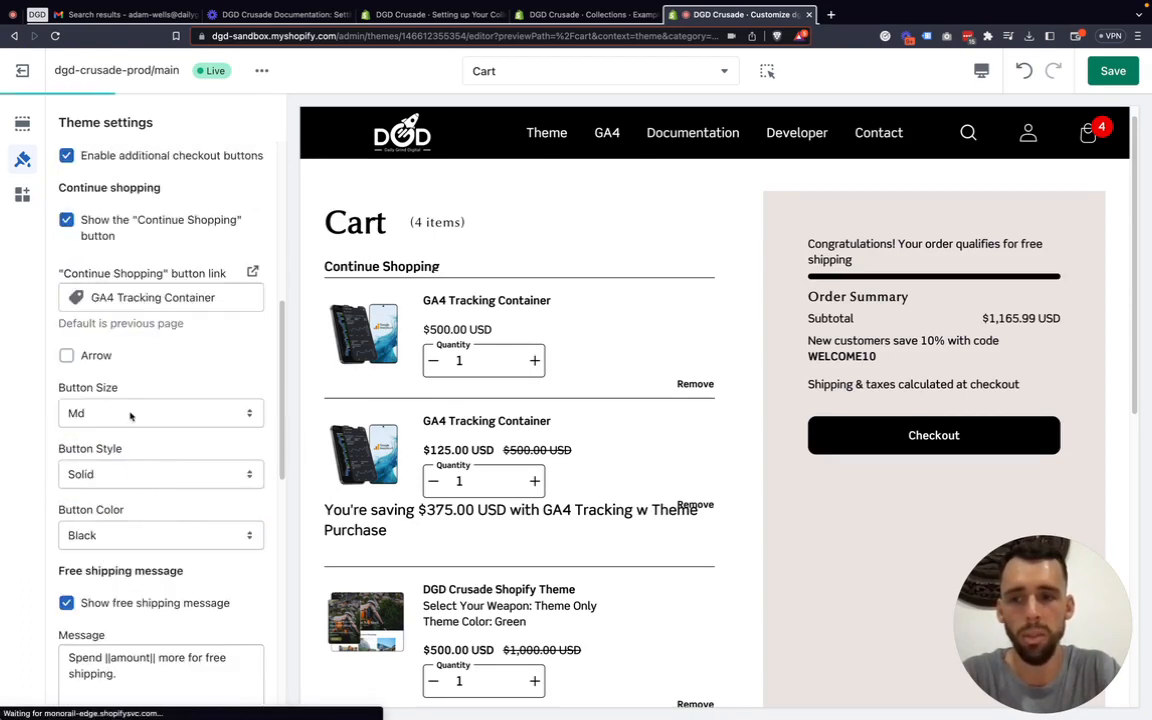
left_click(118, 533)
left_click(82, 536)
Review the Cart theme settings for the cart type, notes, additional checkout buttons and Continue Shopping button.
scroll(146, 434, "down", 2)
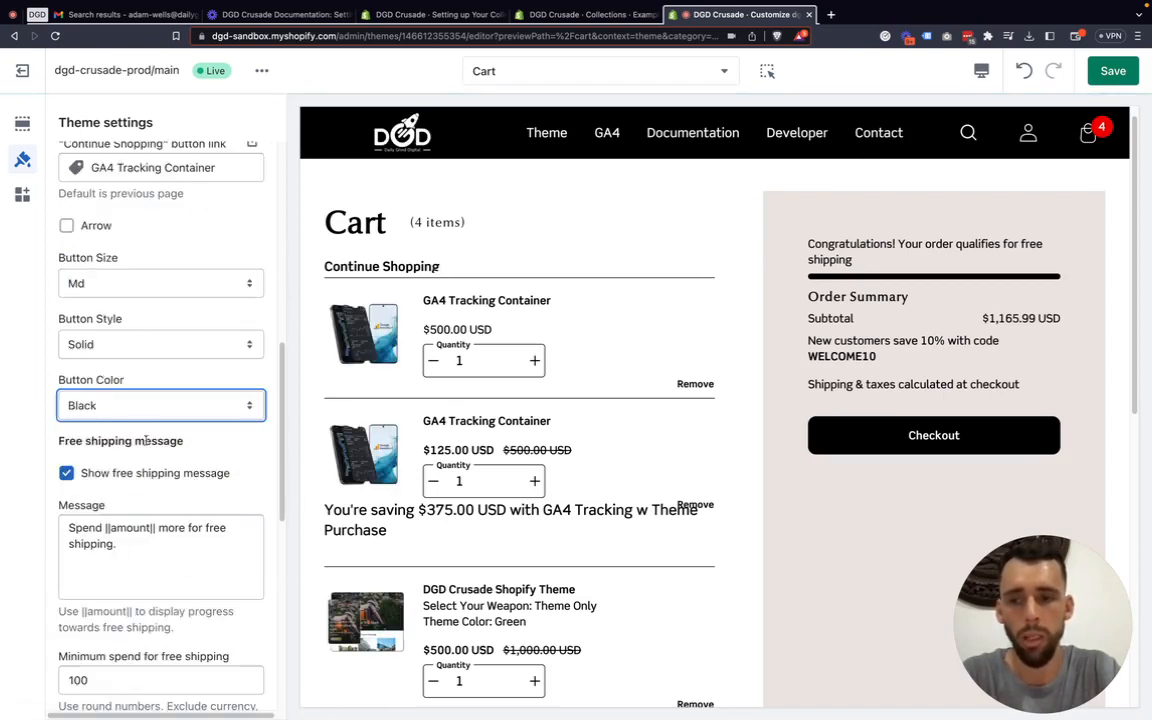
scroll(146, 434, "up", 3)
scroll(146, 438, "up", 5)
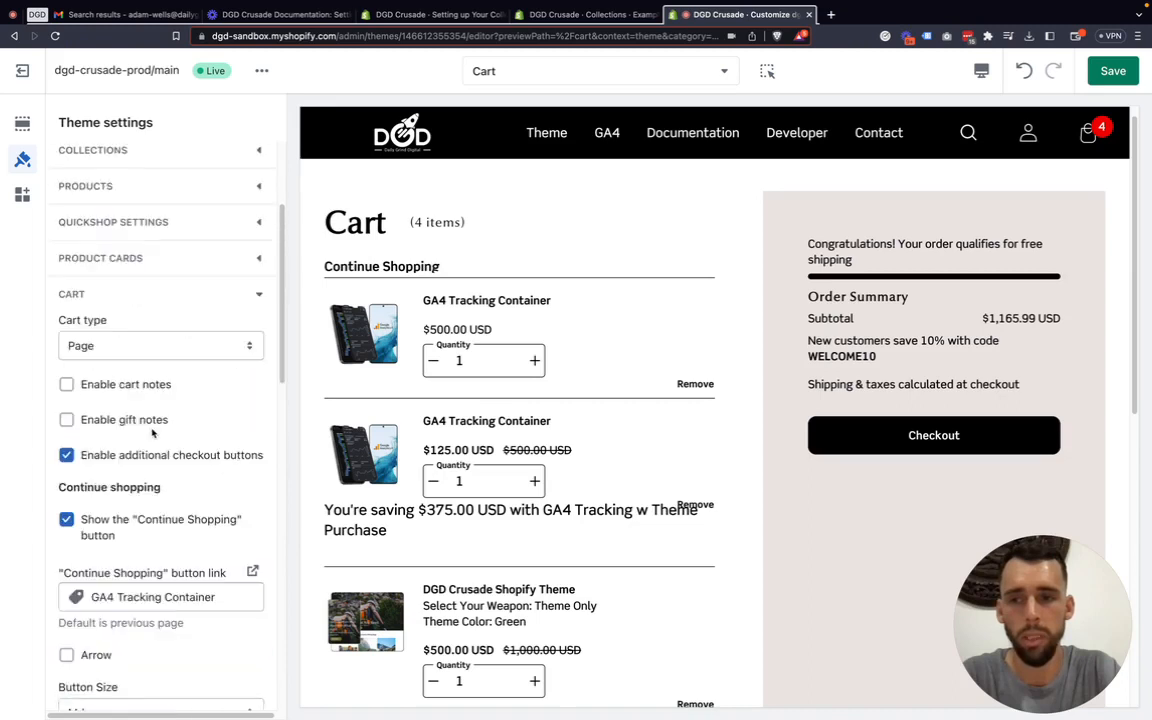
scroll(152, 432, "down", 2)
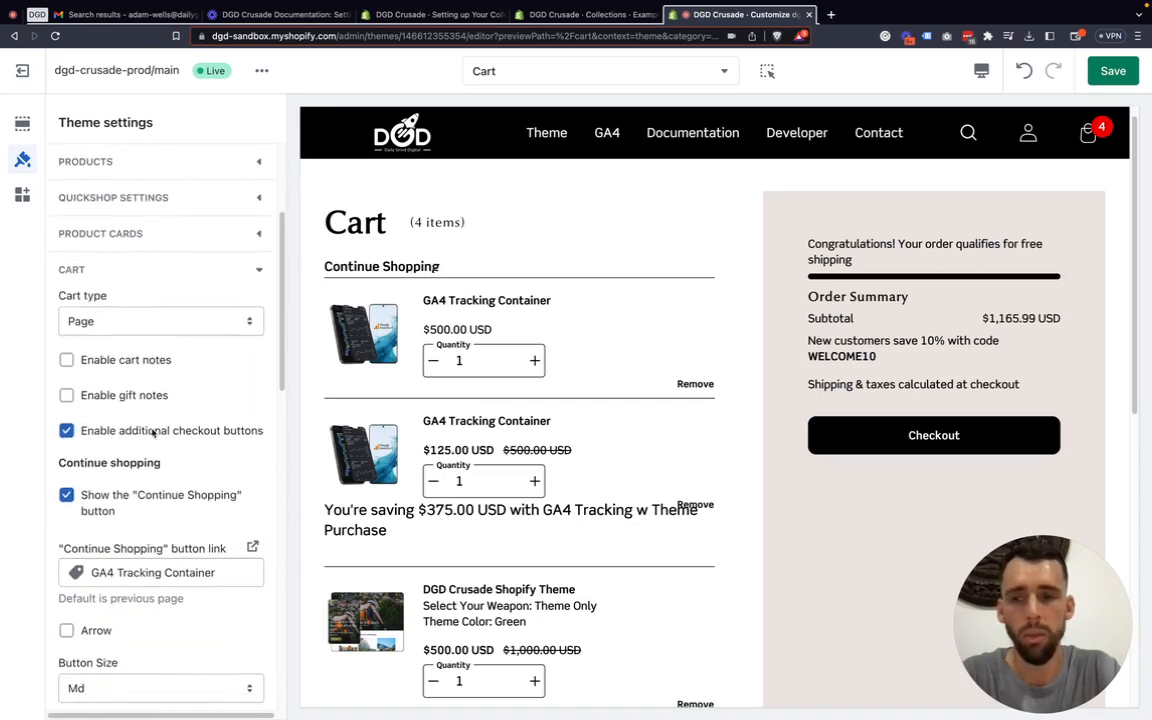
scroll(152, 432, "down", 2)
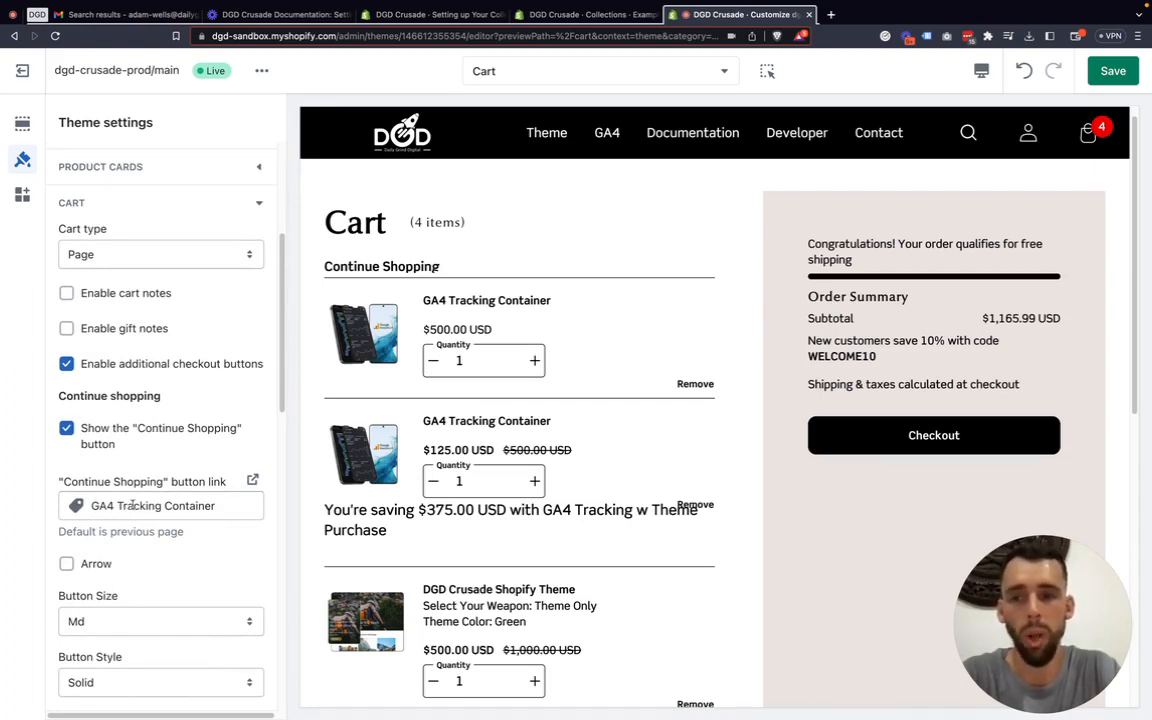
scroll(156, 515, "down", 1)
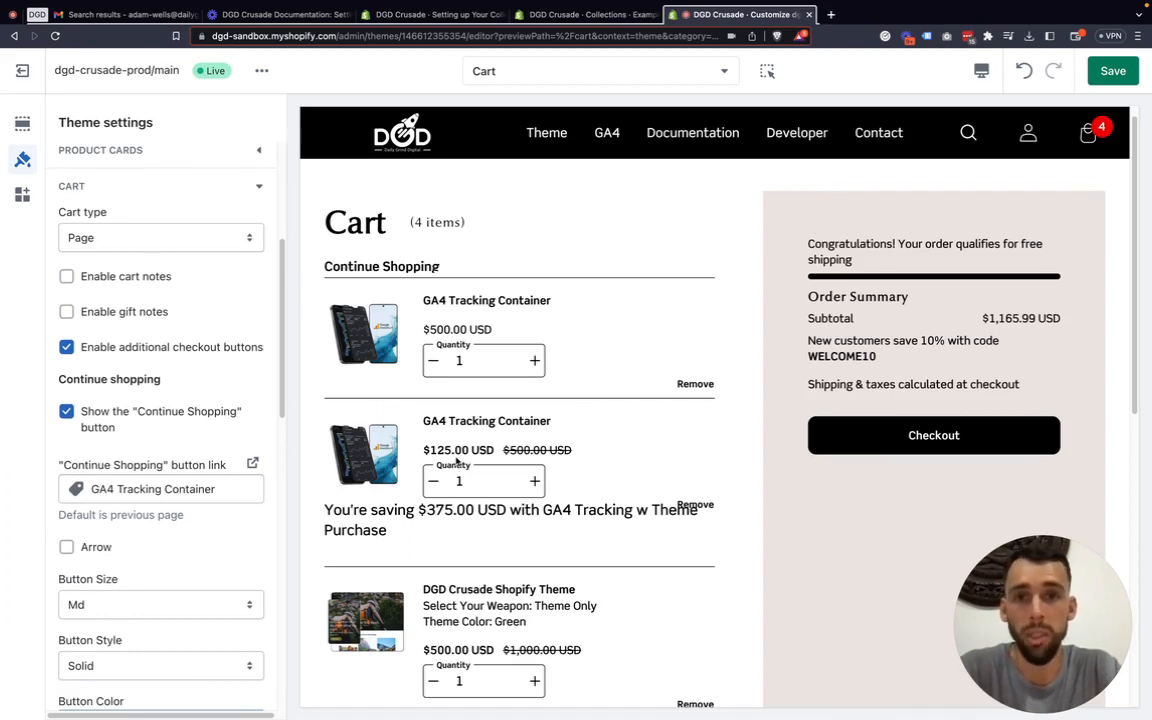
scroll(597, 392, "down", 1)
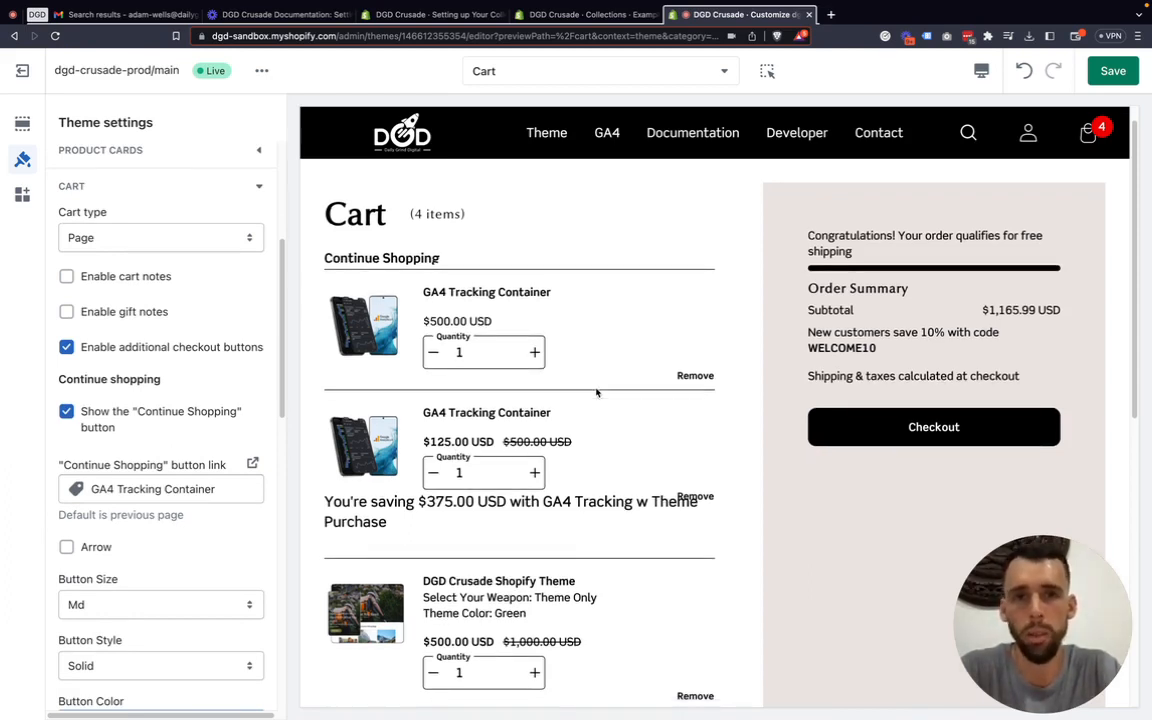
Compare the free shipping message text in the Cart settings with the message displayed in the order summary.
scroll(138, 462, "down", 5)
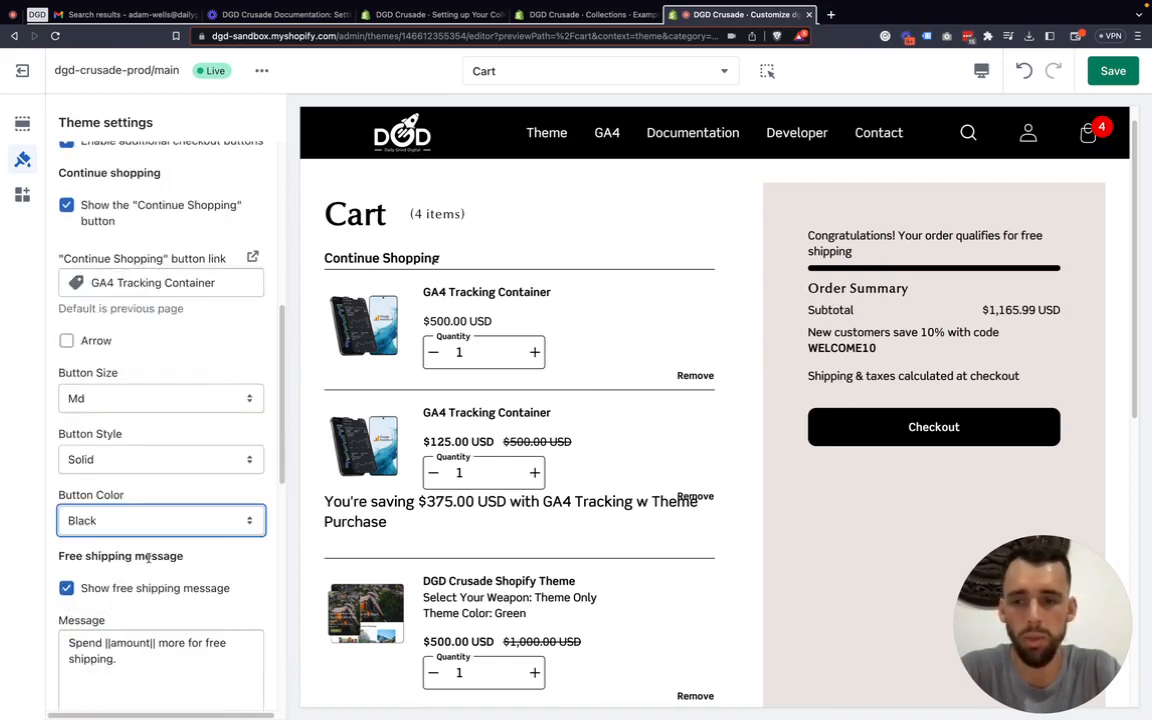
scroll(105, 558, "down", 1)
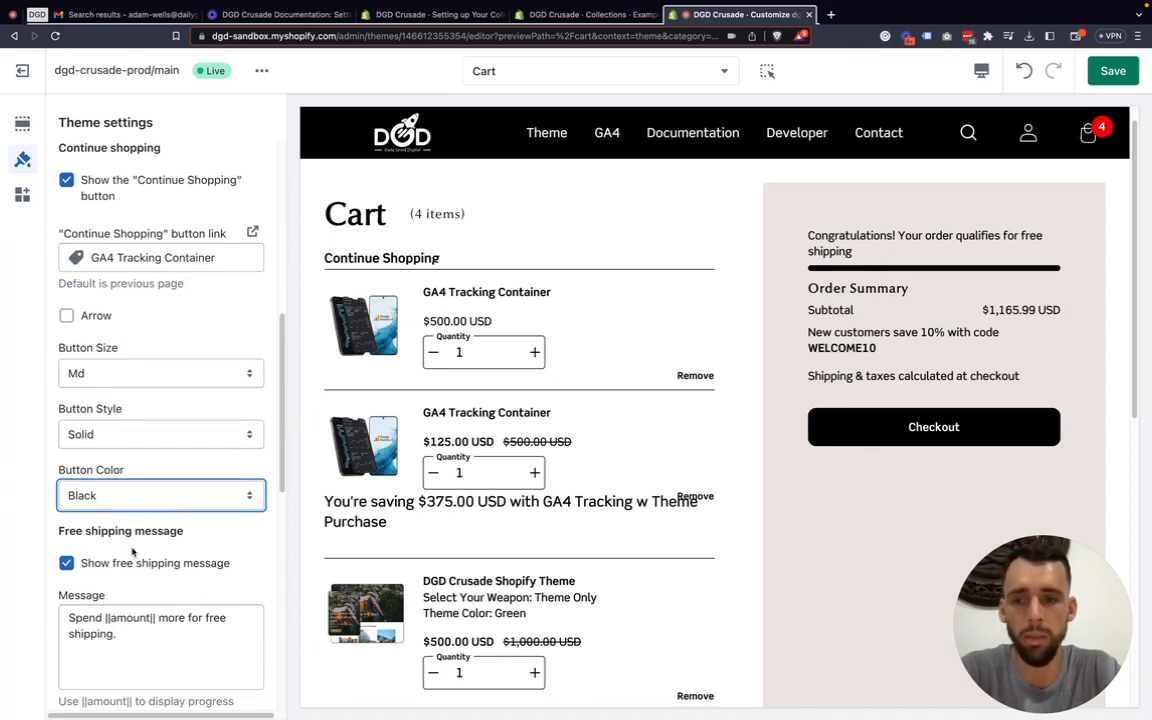
scroll(132, 548, "down", 2)
scroll(133, 549, "down", 2)
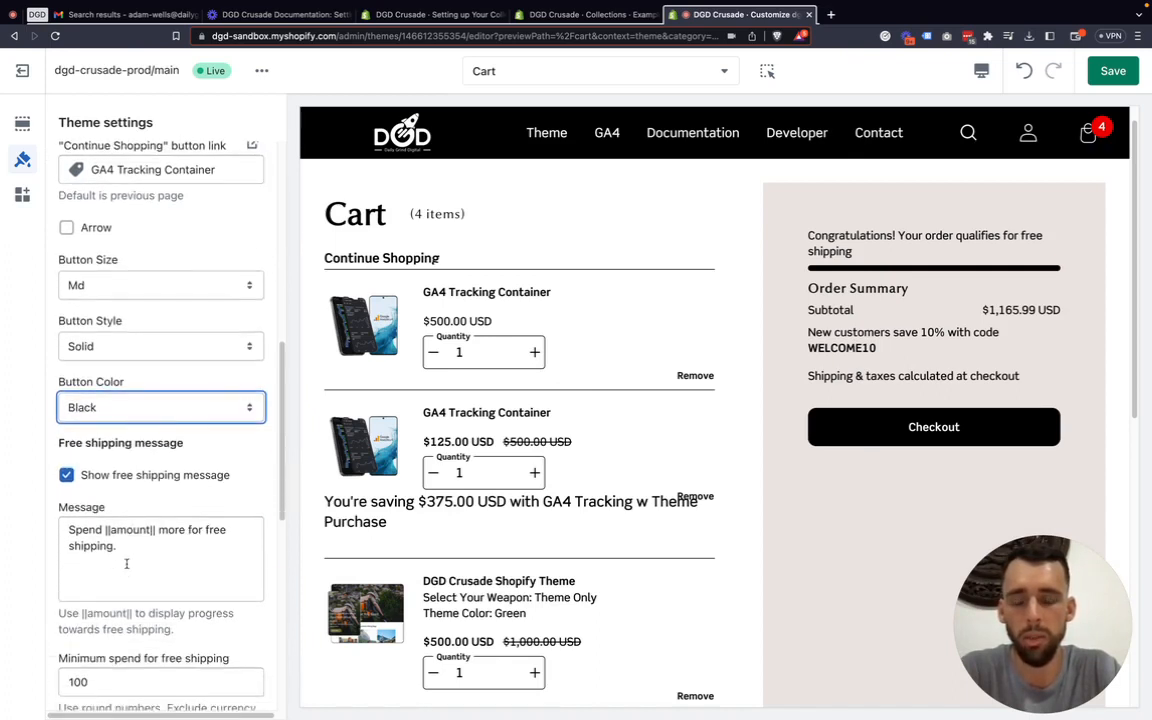
left_click_drag(124, 539, 48, 508)
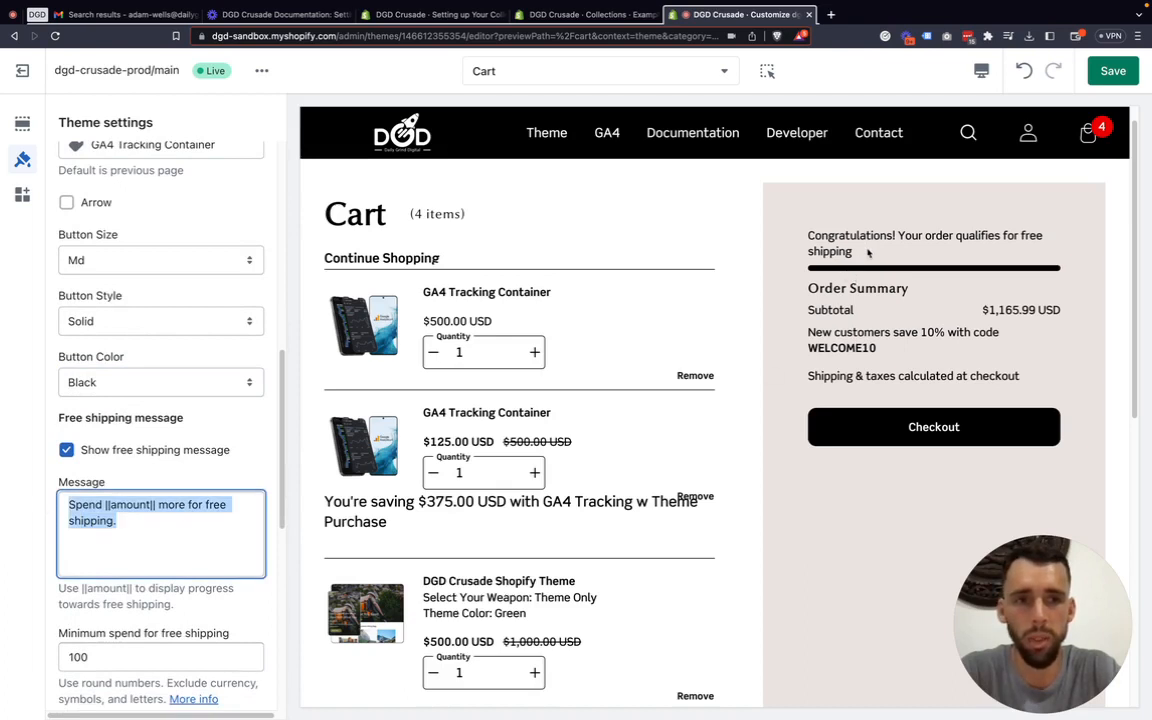
triple_click(825, 236)
left_click_drag(825, 236, 797, 236)
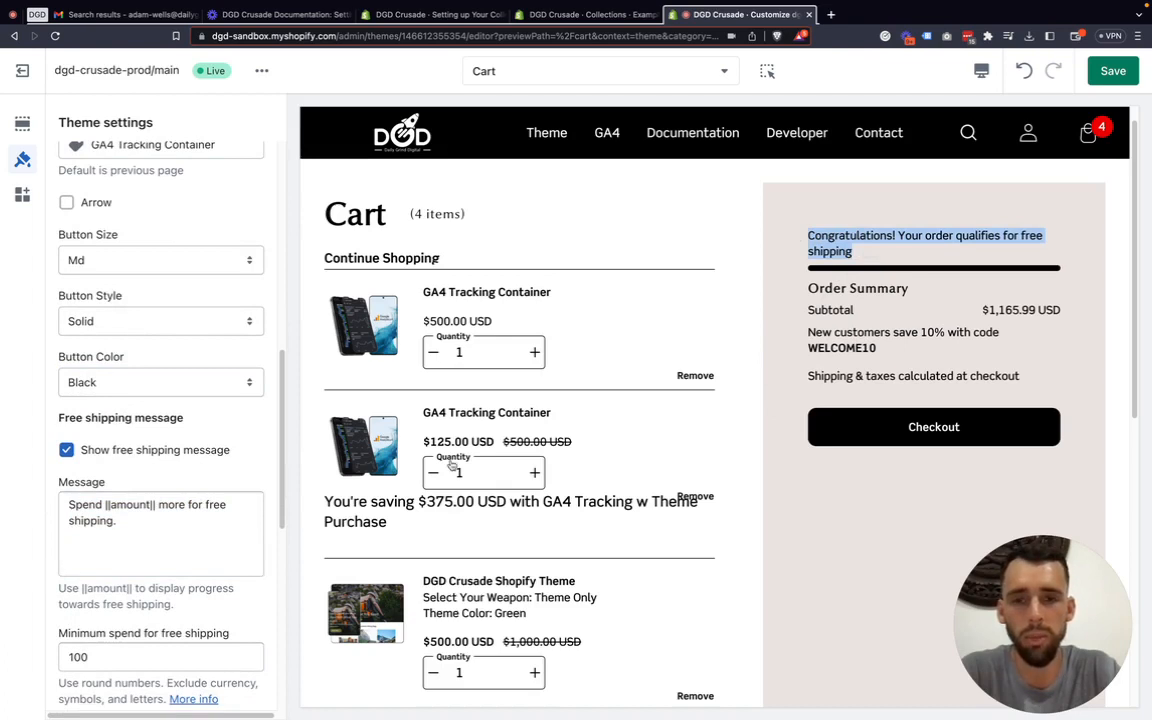
Remove both GA4 Tracking Container items and the DGD Crusade Shopify Theme from the cart, keeping only the Zip-Up Windbreaker.
scroll(479, 447, "down", 1)
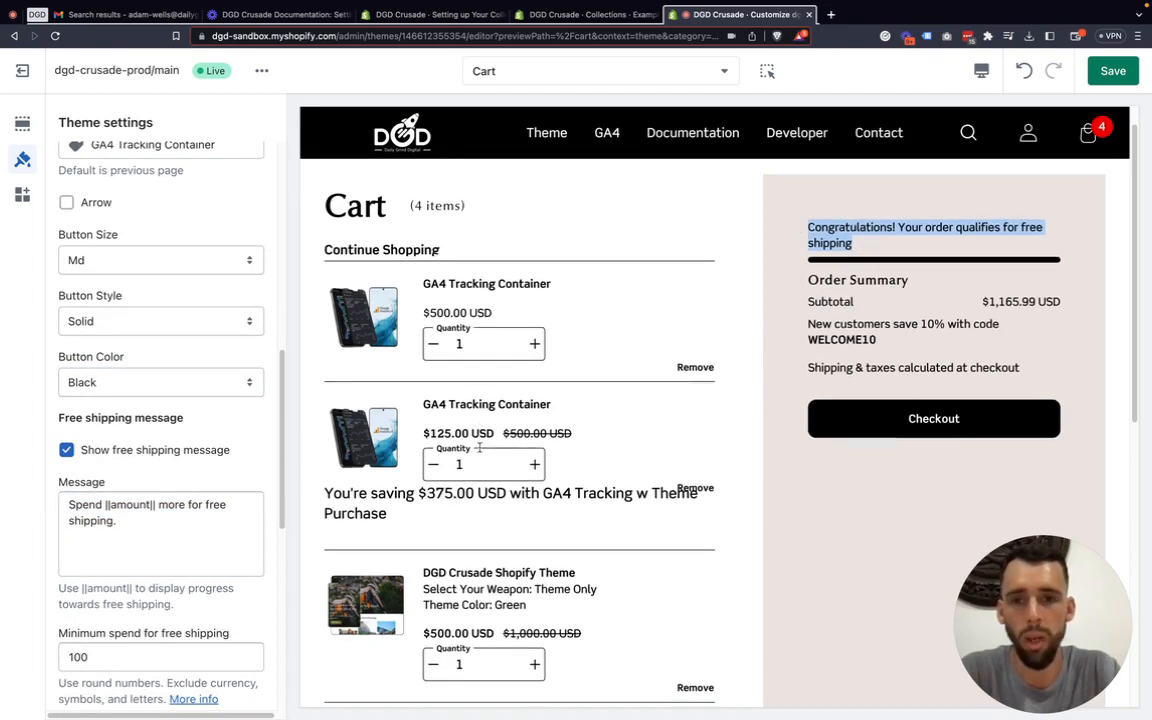
left_click(696, 368)
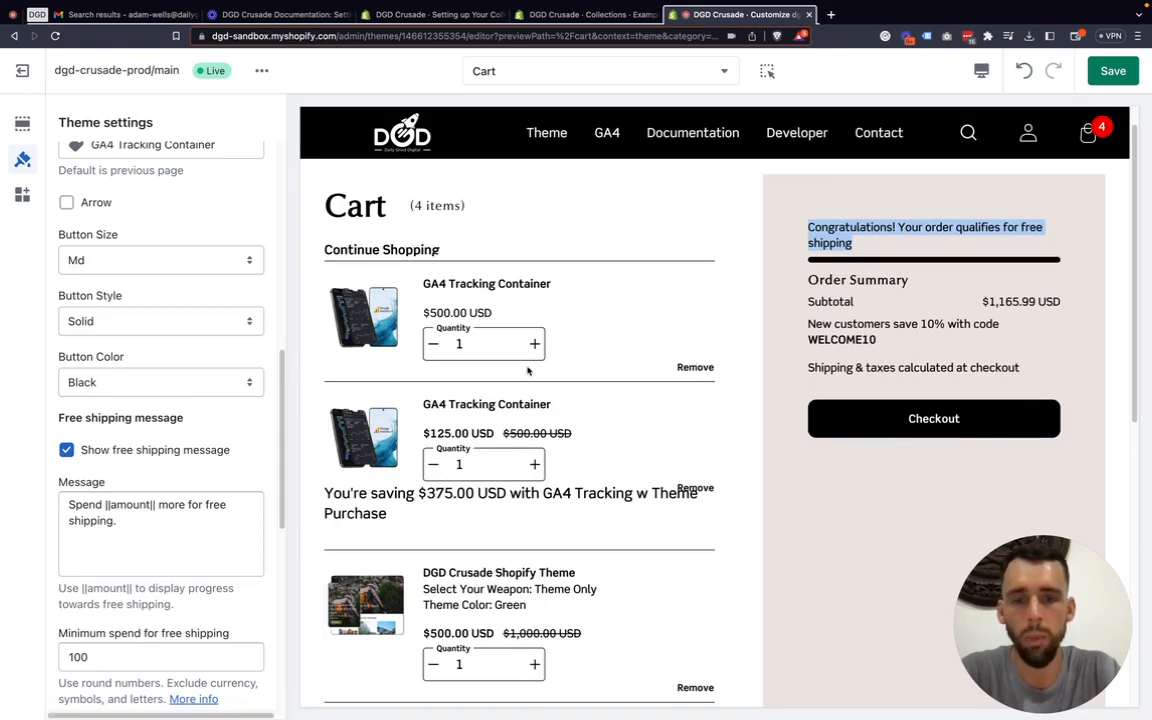
scroll(545, 380, "down", 1)
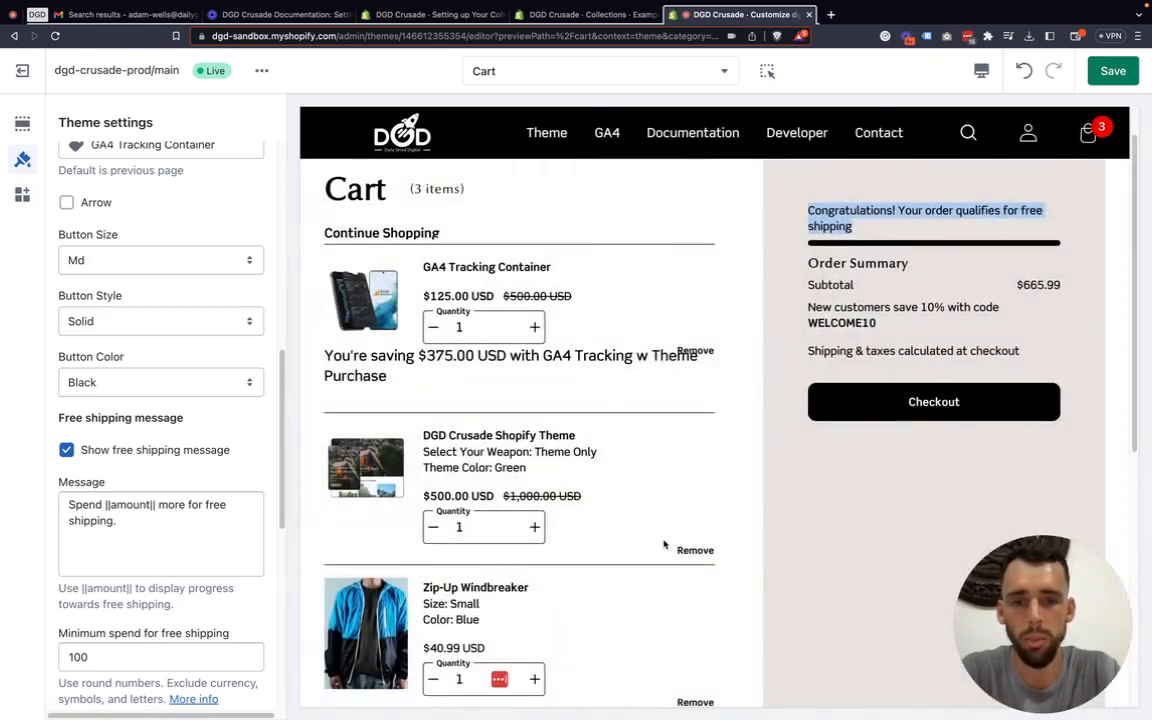
scroll(663, 543, "down", 1)
left_click(695, 534)
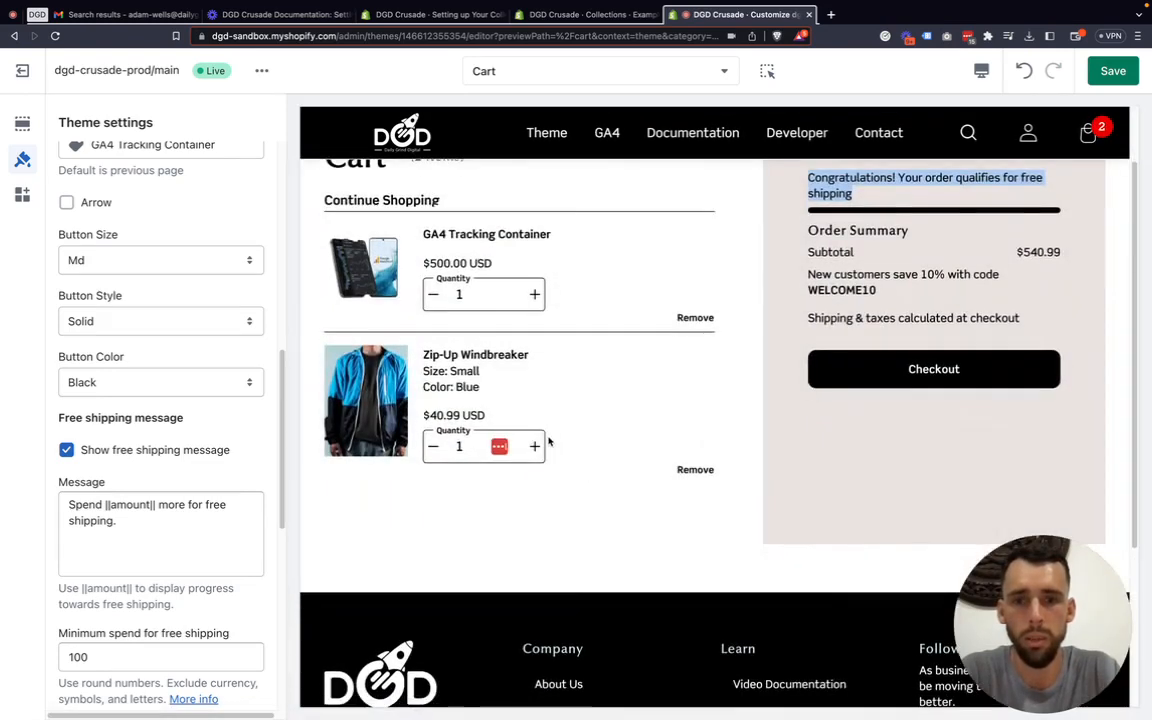
left_click(695, 317)
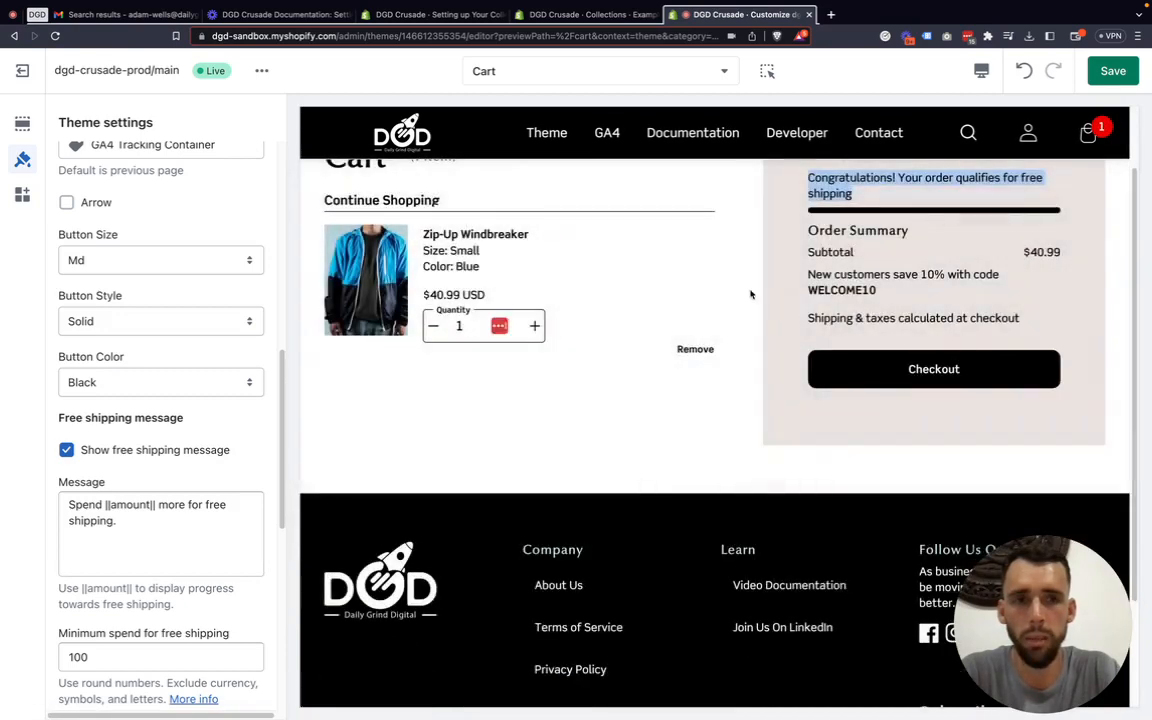
Save the theme settings and check the free shipping progress message in the order summary.
left_click(895, 284)
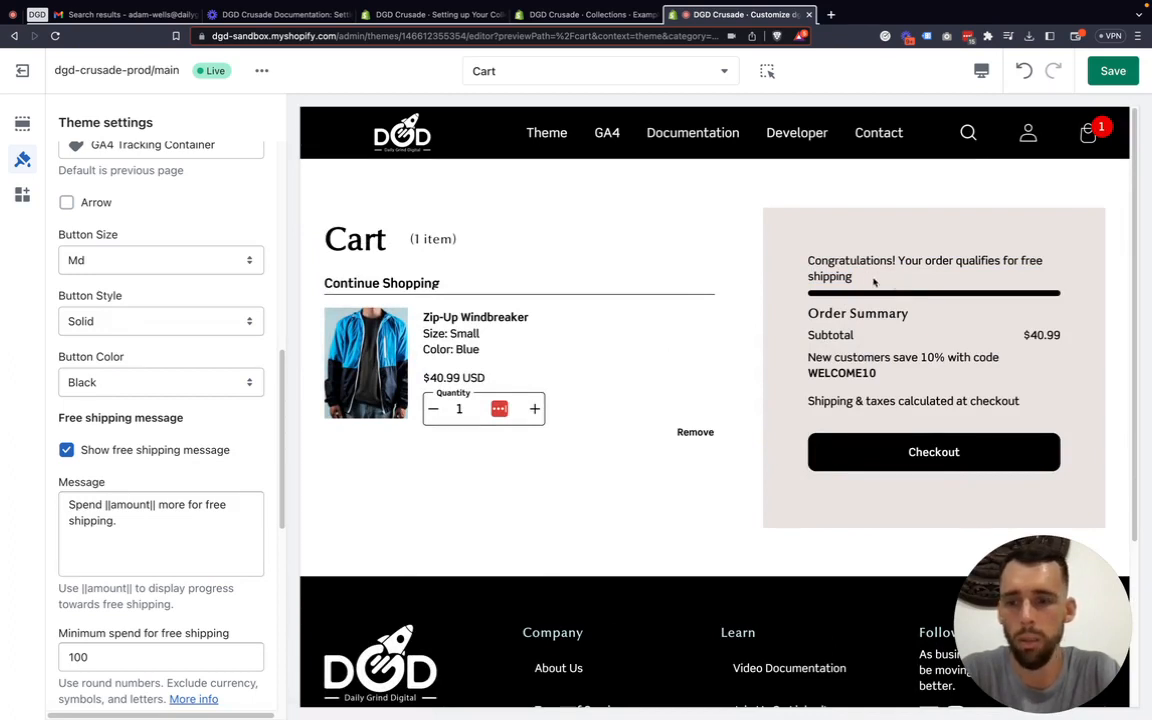
scroll(108, 560, "down", 1)
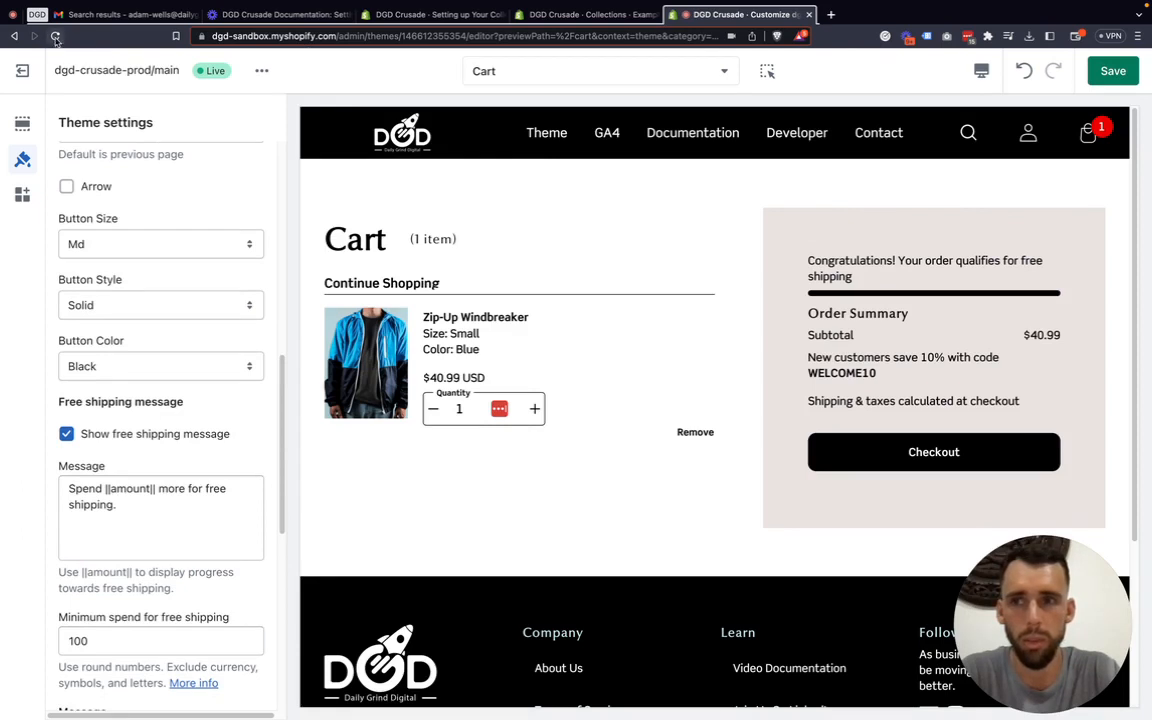
left_click(1120, 76)
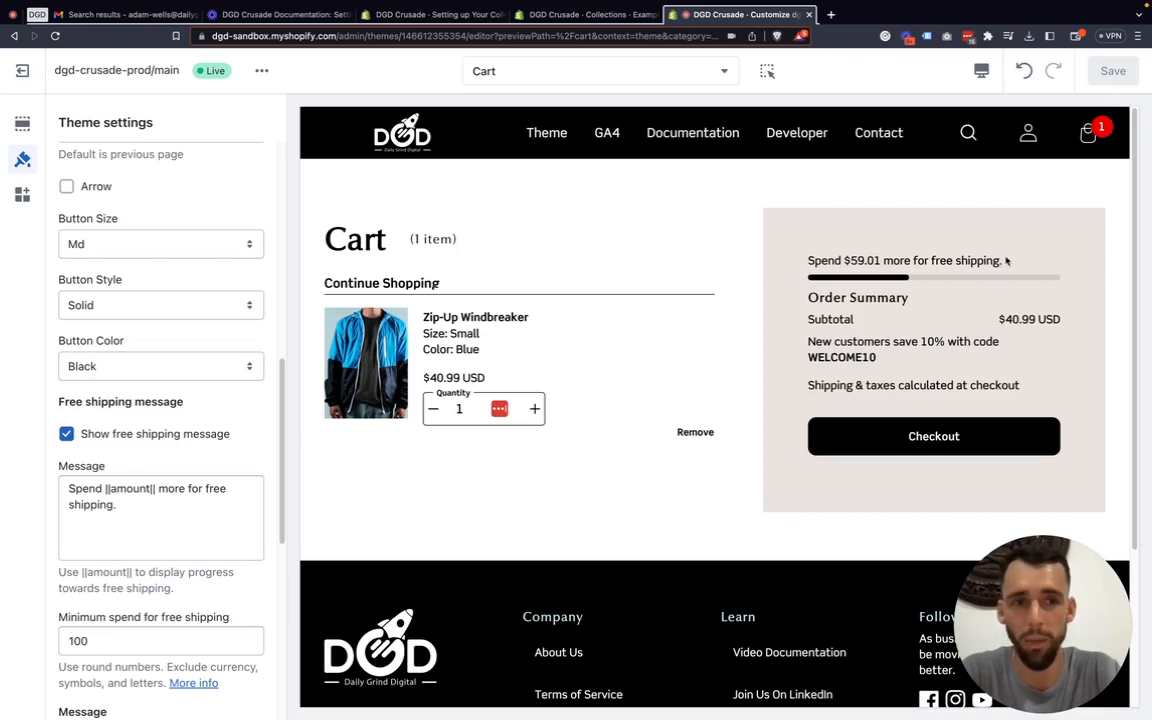
left_click_drag(1006, 262, 884, 258)
left_click(853, 259)
left_click(1006, 258)
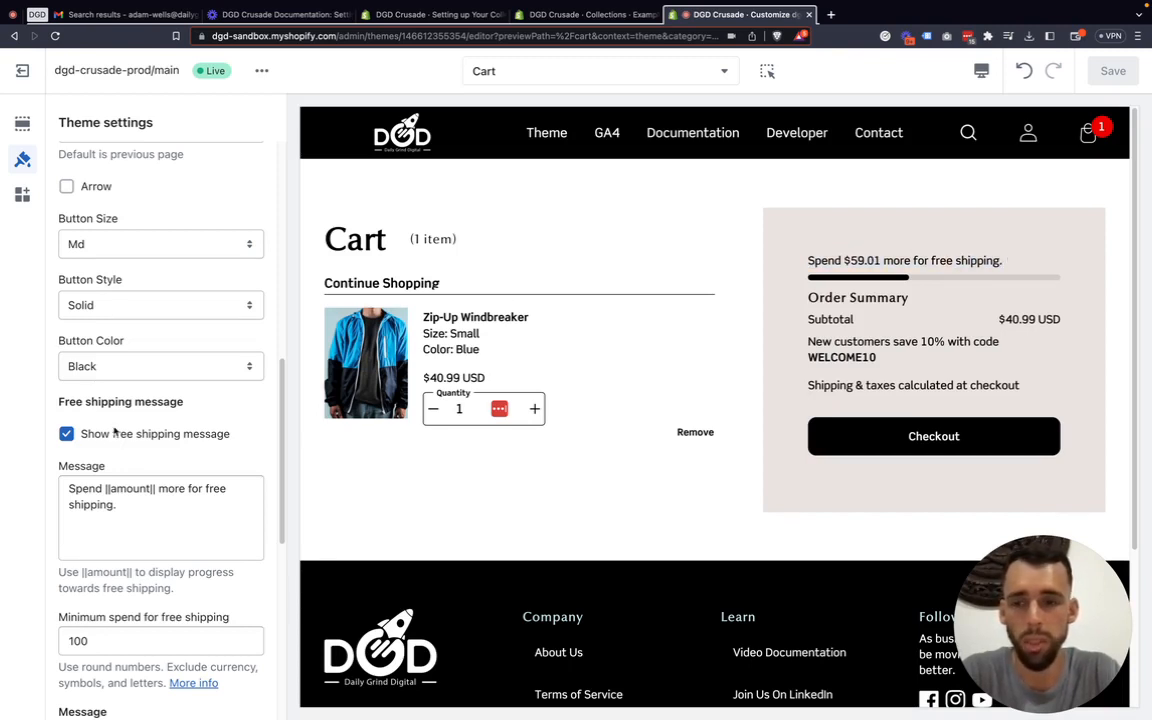
Set the minimum spend for free shipping to 90 and check the updated progress message in the order summary.
left_click(139, 556)
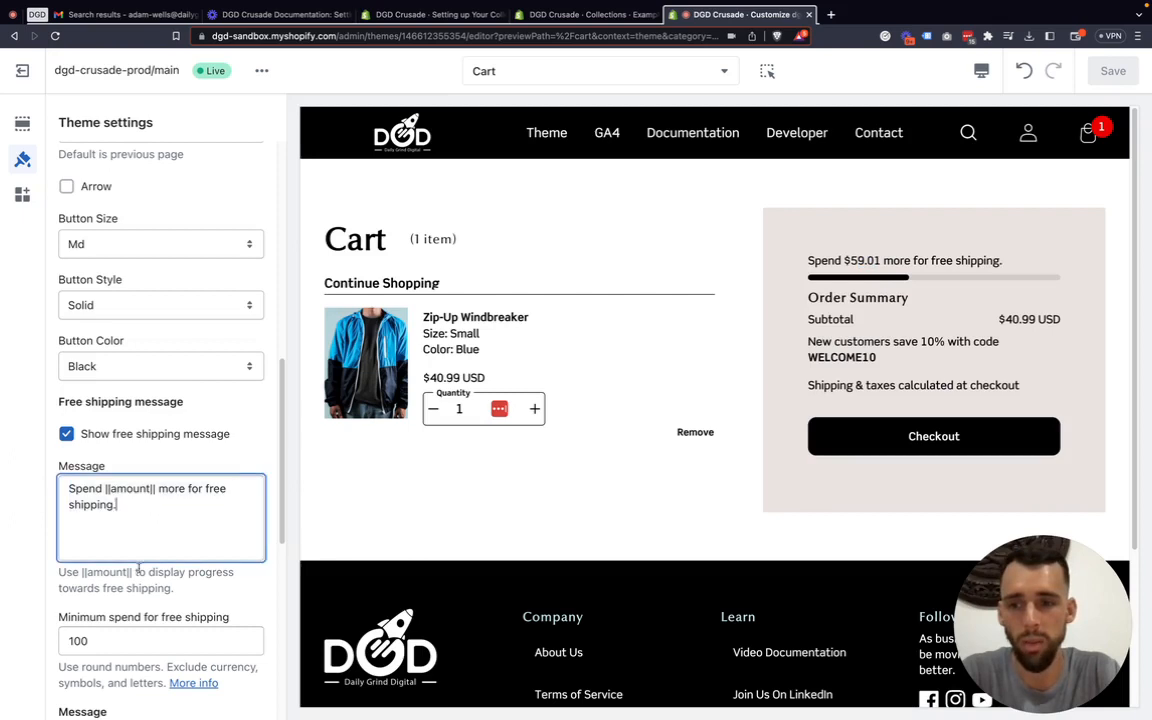
left_click(105, 640)
left_click_drag(105, 640, 55, 648)
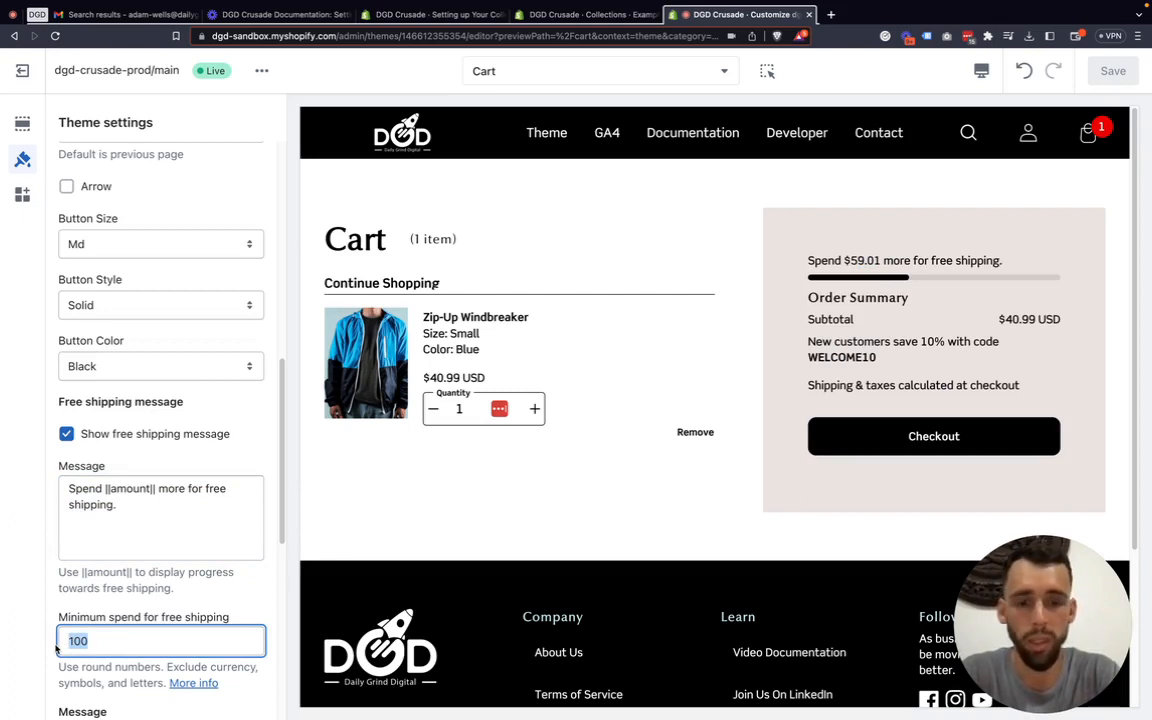
type("90")
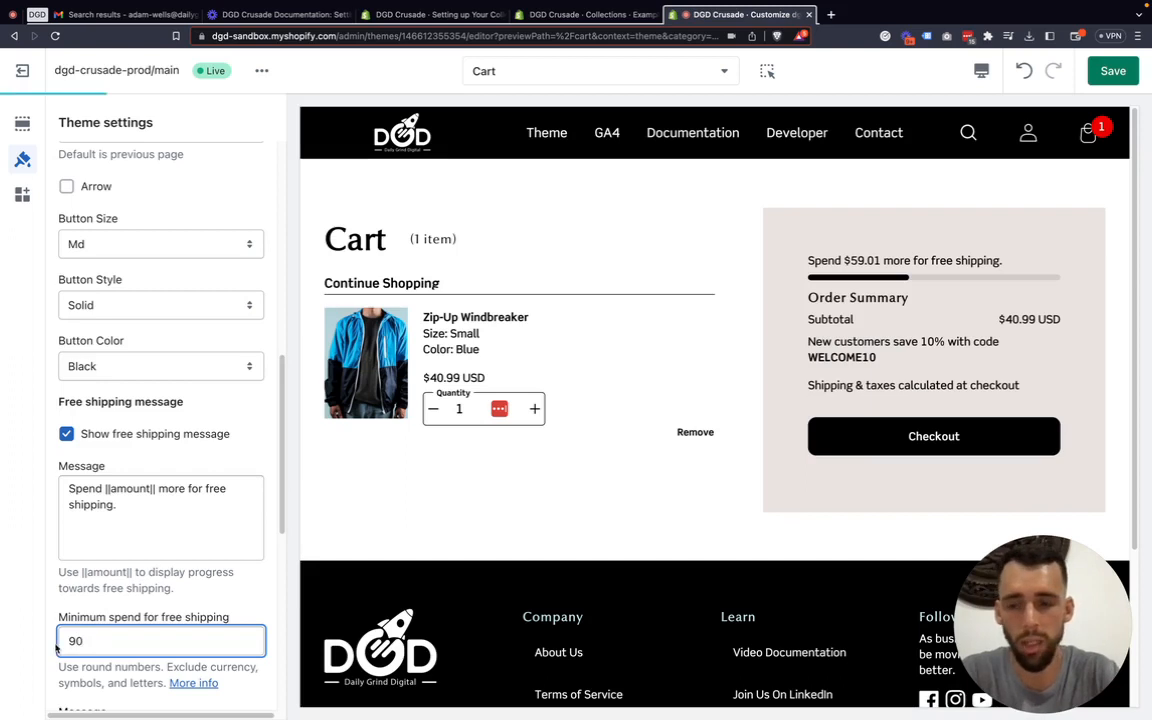
left_click(60, 581)
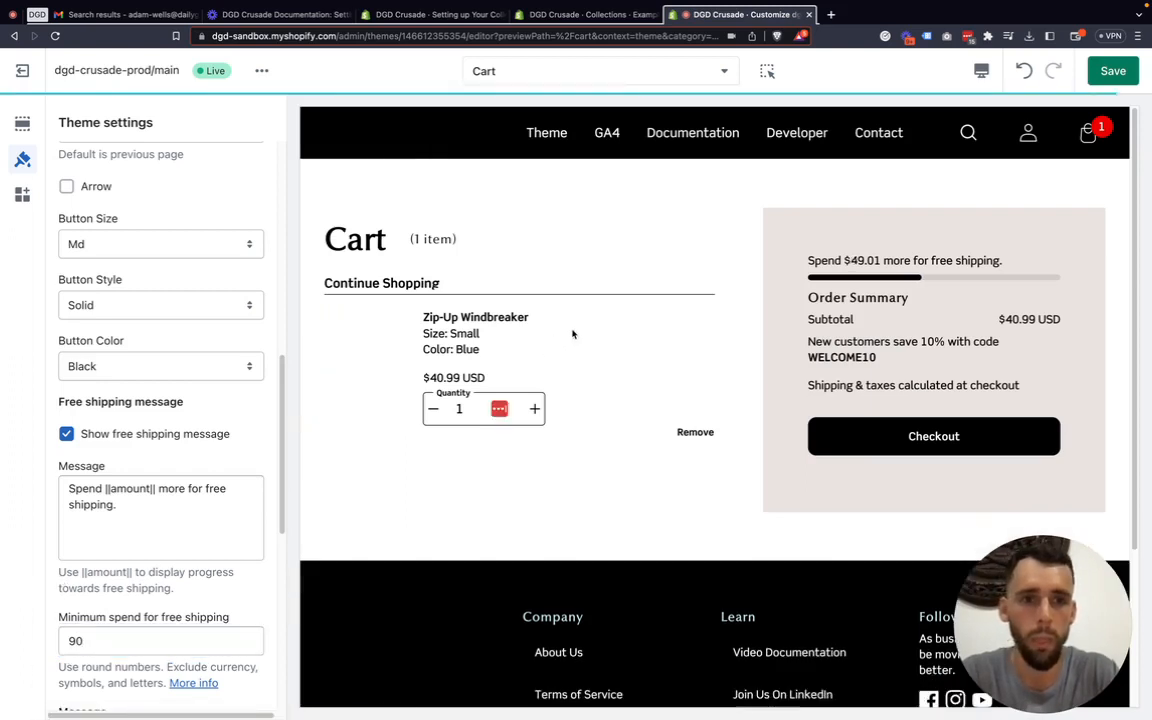
mouse_move(857, 260)
left_mouse_down()
mouse_move(976, 259)
mouse_move(857, 274)
mouse_move(843, 265)
left_mouse_up()
left_click(982, 257)
left_click(932, 281)
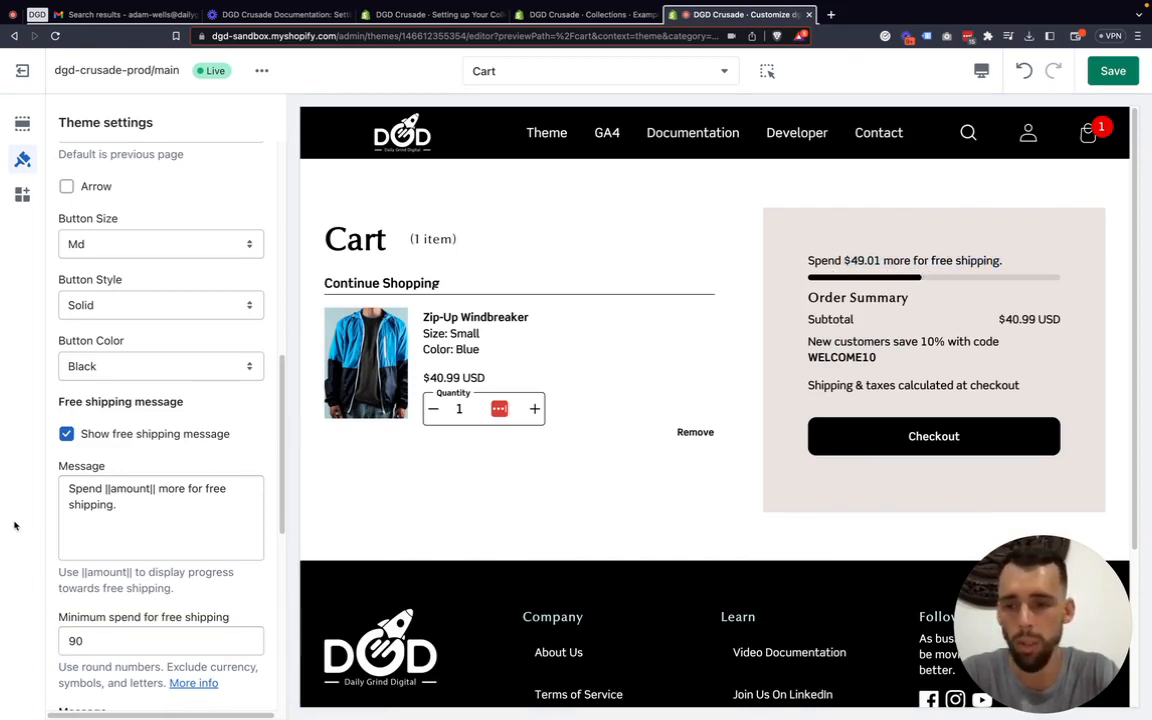
Compare the new-customer discount message in the Cart settings with the order summary and clear its text.
scroll(108, 598, "down", 5)
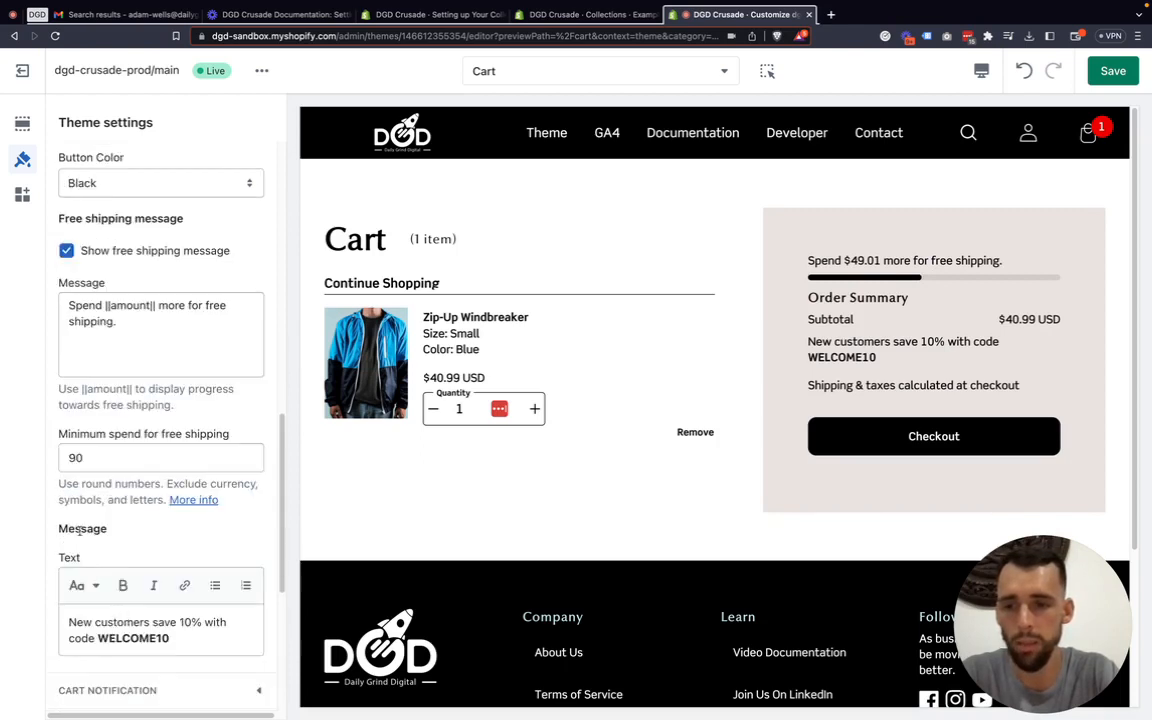
scroll(190, 628, "down", 1)
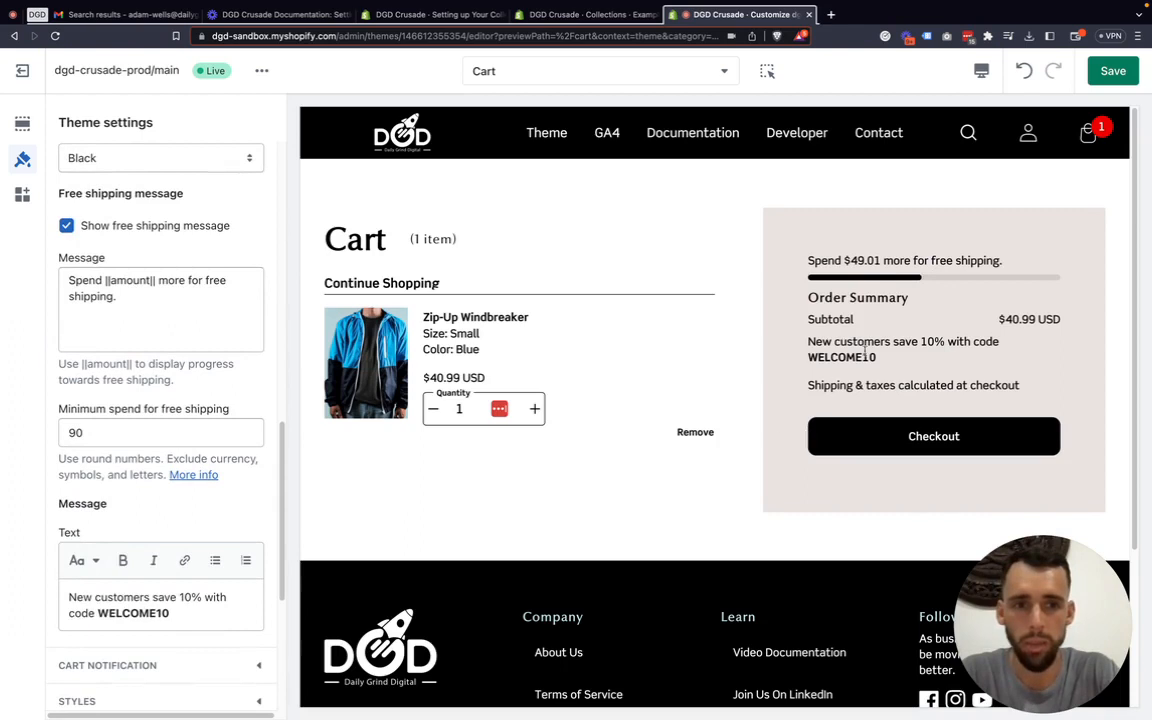
left_click_drag(846, 355, 727, 310)
left_click(172, 613)
left_click_drag(172, 613, 62, 592)
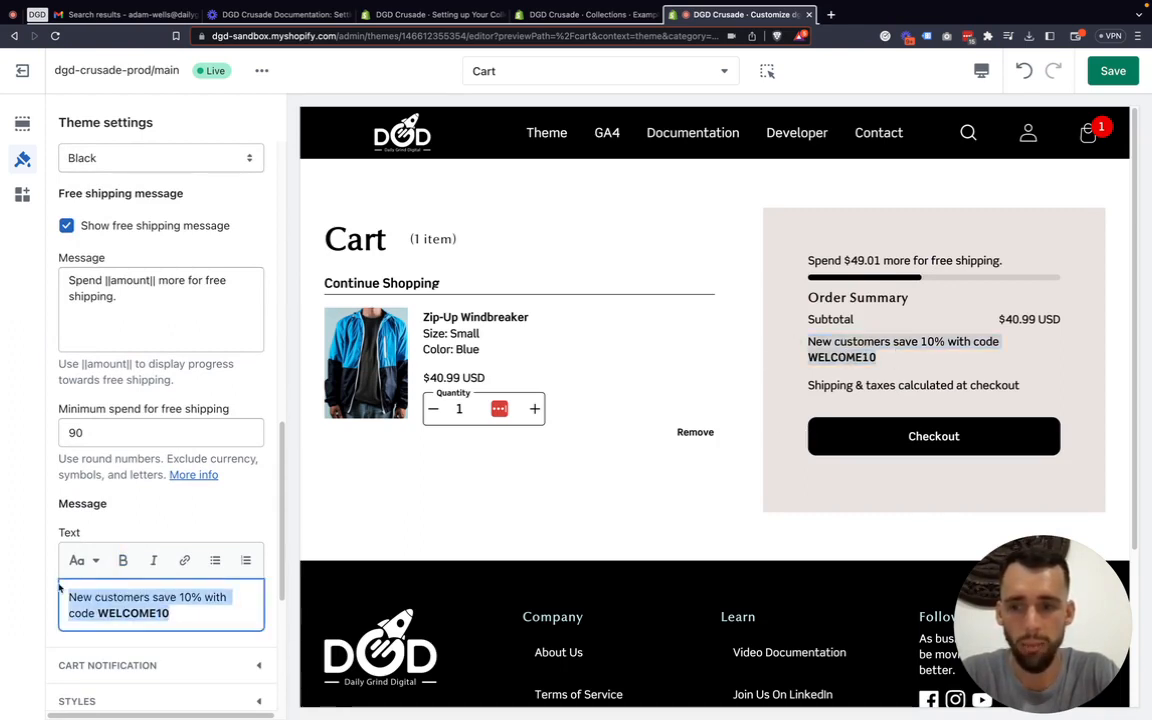
key("BackSpace")
left_click(30, 559)
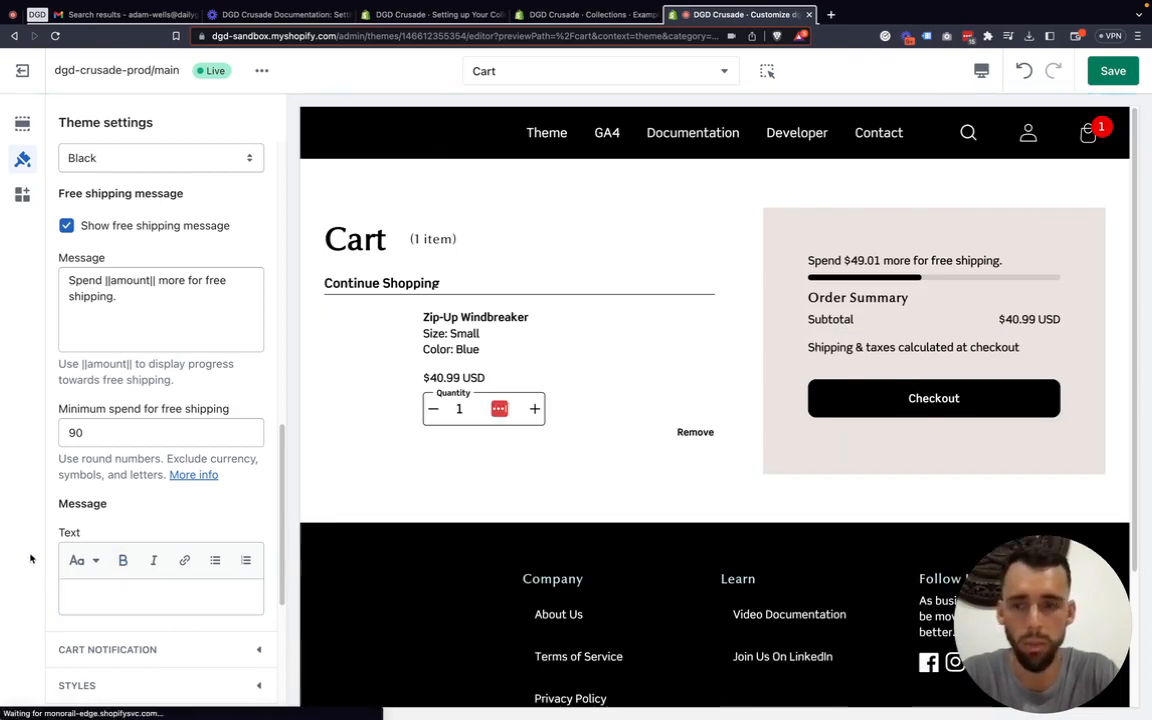
Try the Zip-Up Windbreaker's quantity control in the cart preview by raising it to 2 and returning it to 1.
scroll(70, 545, "down", 2)
scroll(70, 545, "down", 1)
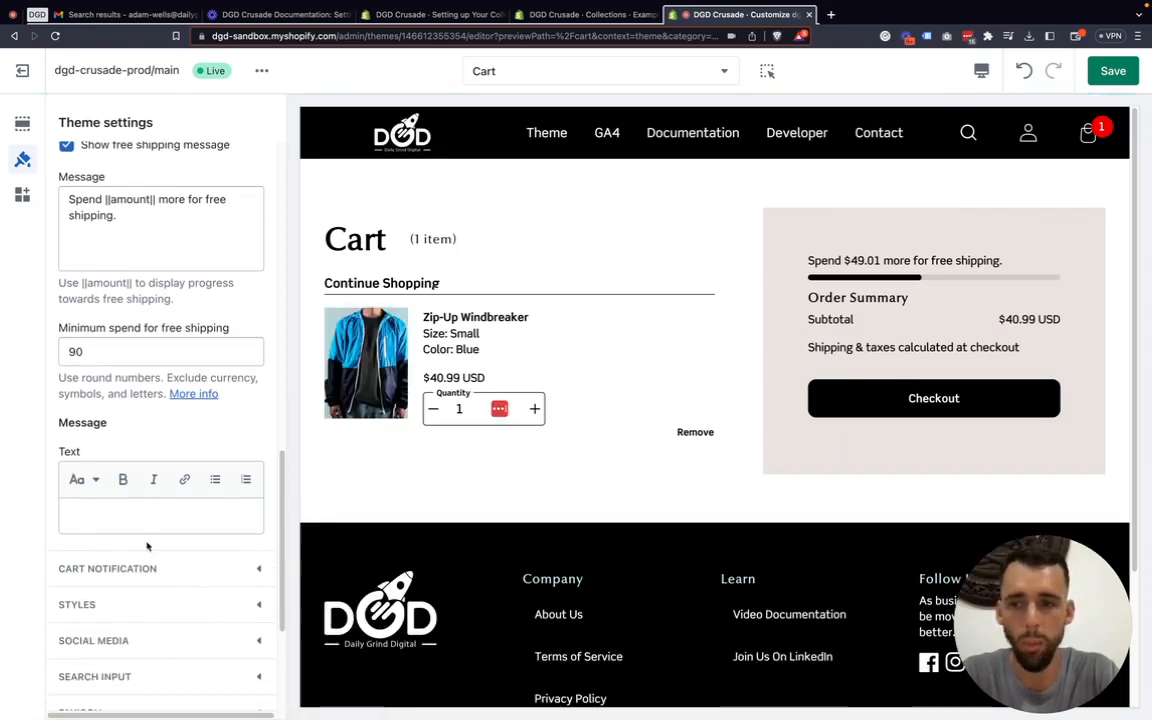
scroll(156, 522, "down", 1)
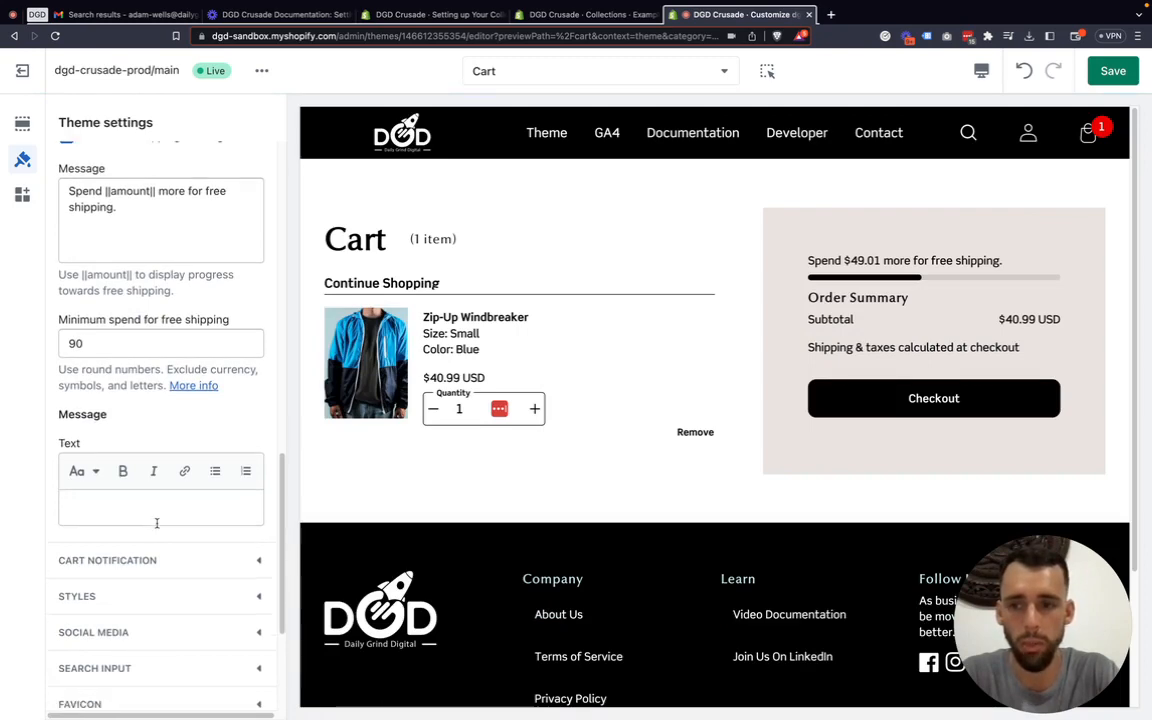
scroll(139, 425, "up", 10)
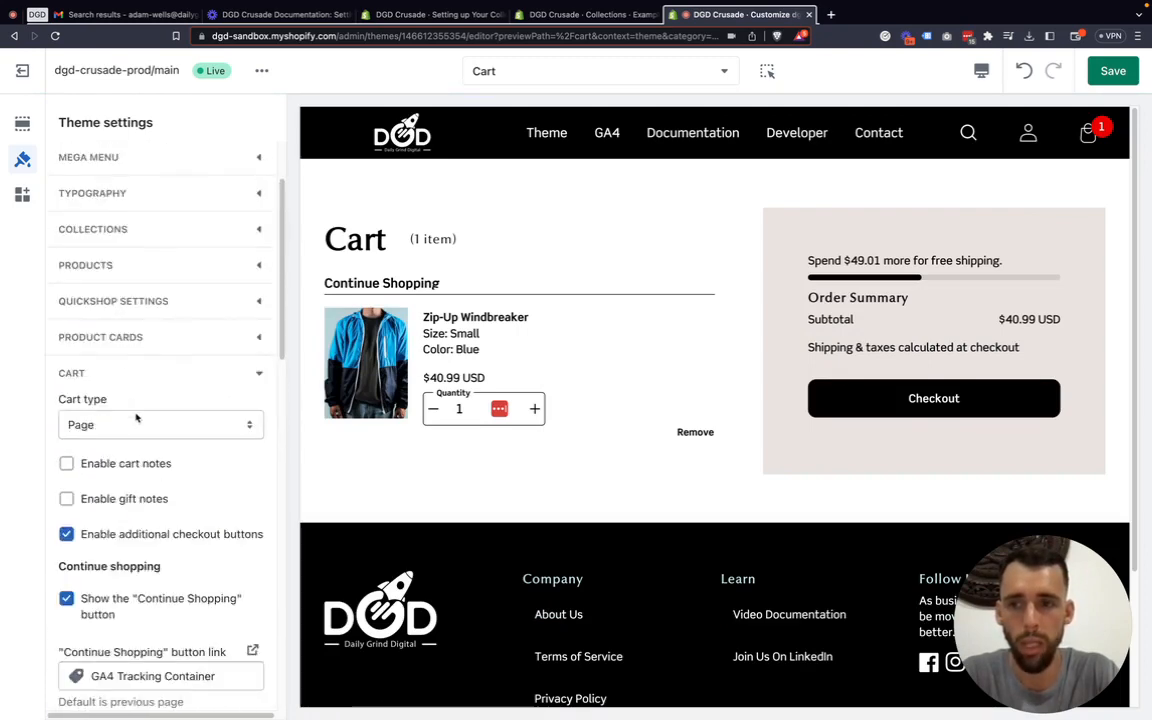
scroll(137, 416, "up", 3)
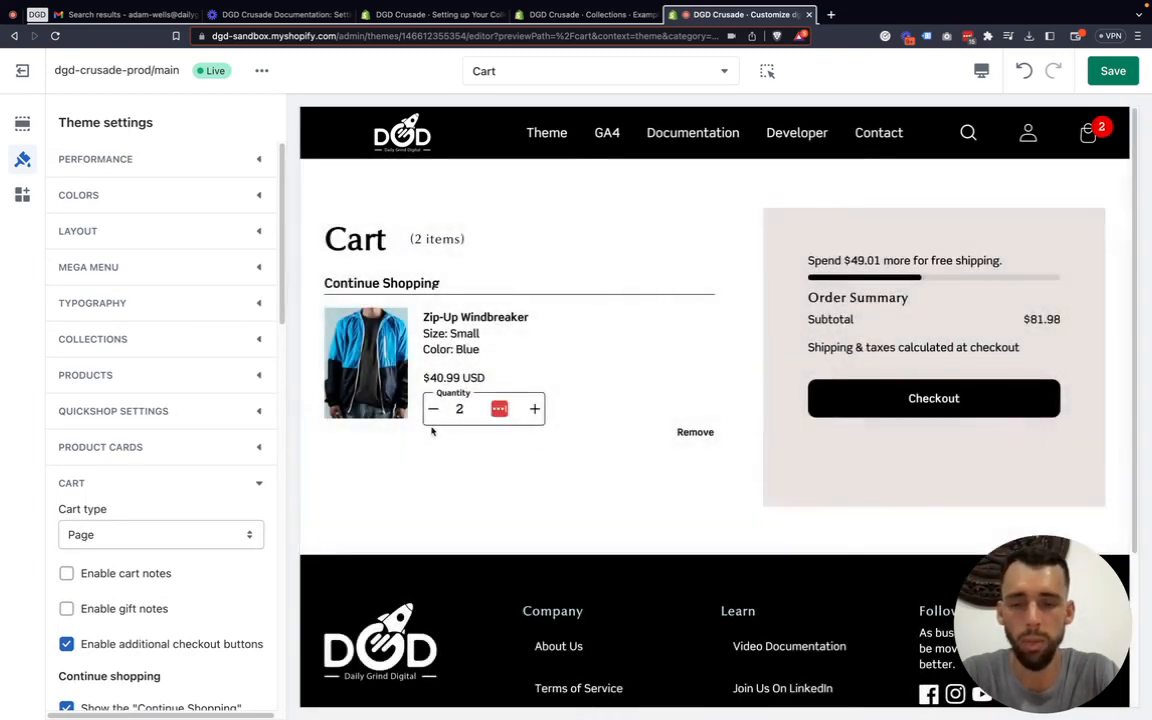
left_click(433, 409)
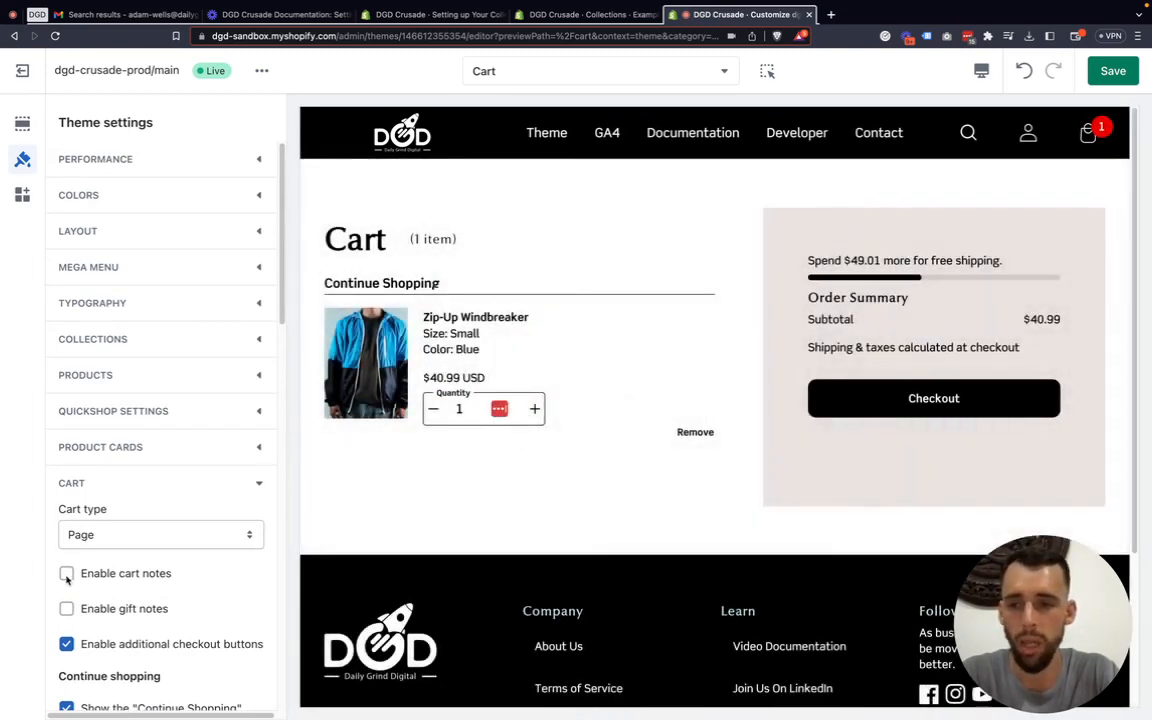
Review the Cart theme settings from cart type and notes through Continue Shopping, free shipping and the message text.
scroll(67, 578, "down", 1)
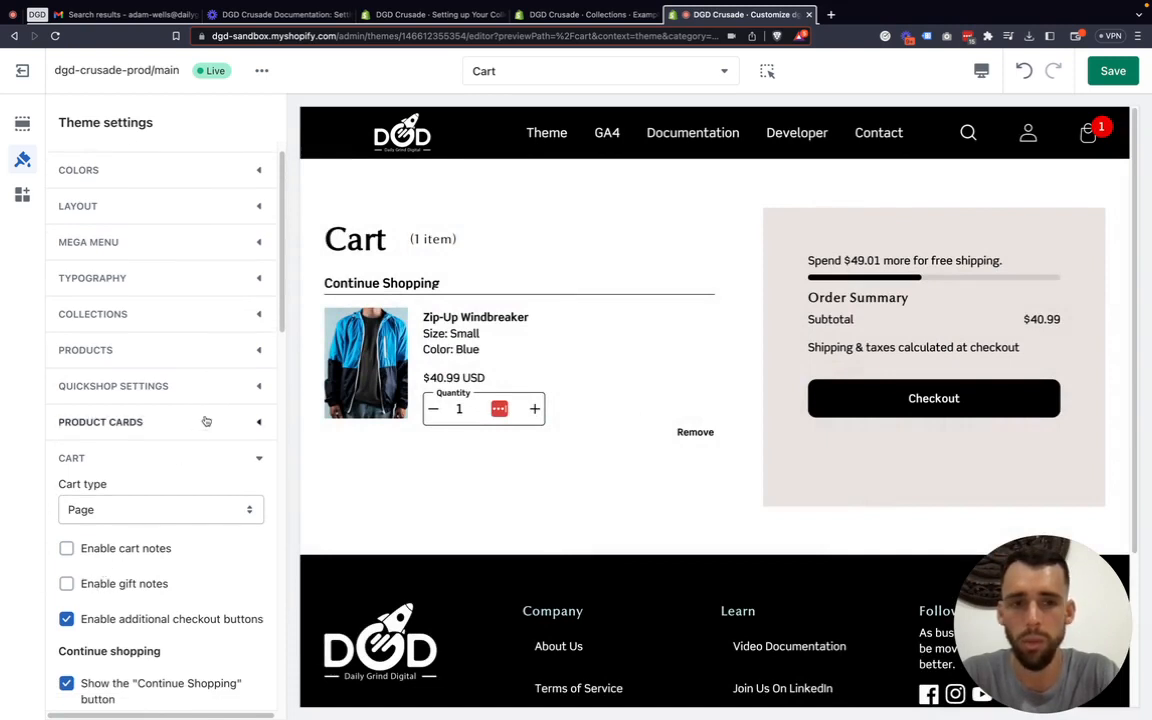
scroll(140, 475, "down", 5)
scroll(111, 476, "down", 1)
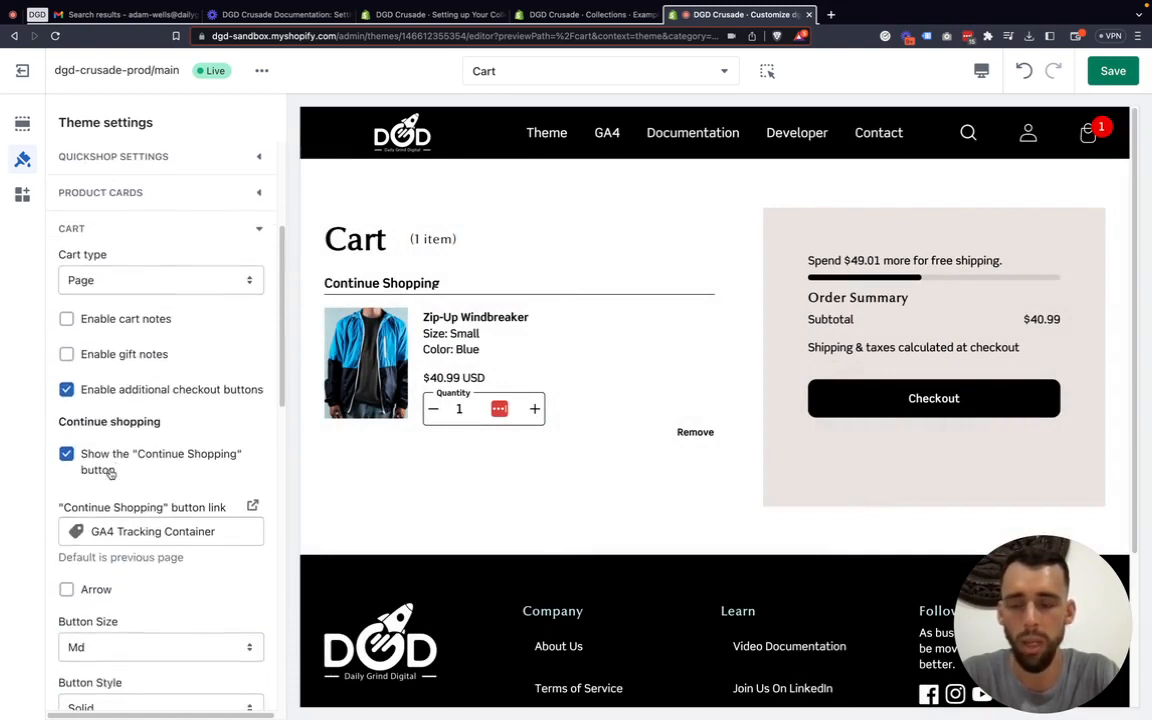
scroll(139, 563, "down", 1)
scroll(139, 562, "down", 1)
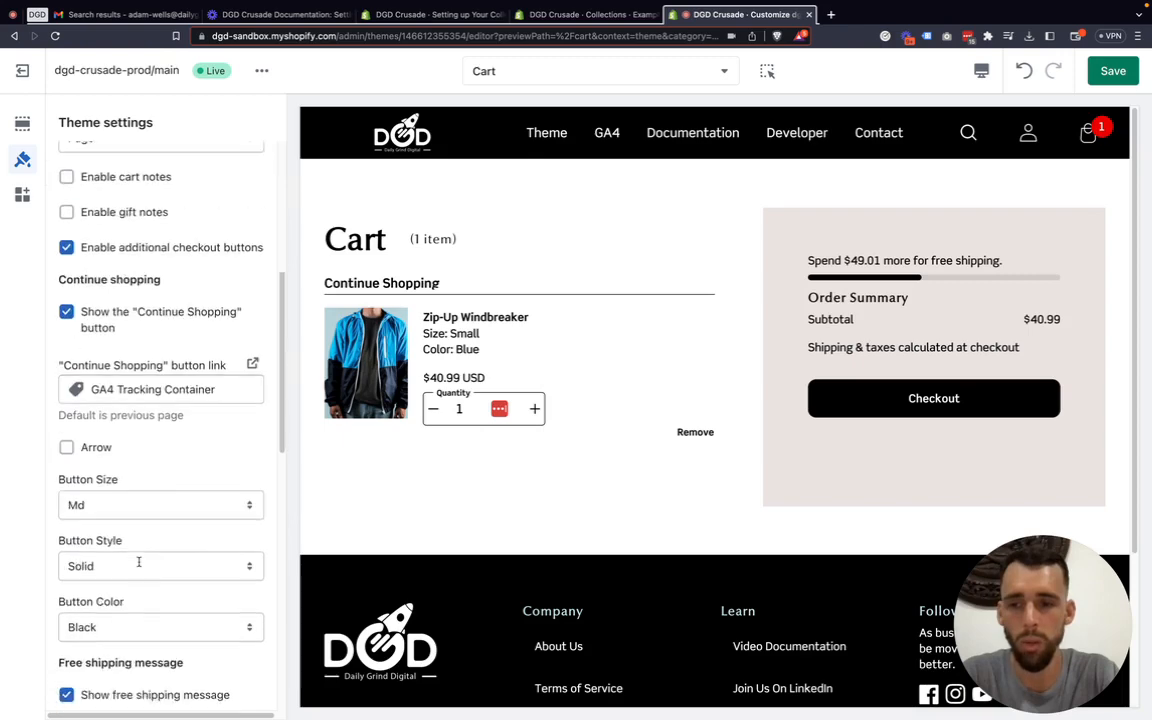
scroll(136, 535, "up", 3)
scroll(136, 476, "down", 2)
scroll(136, 478, "down", 10)
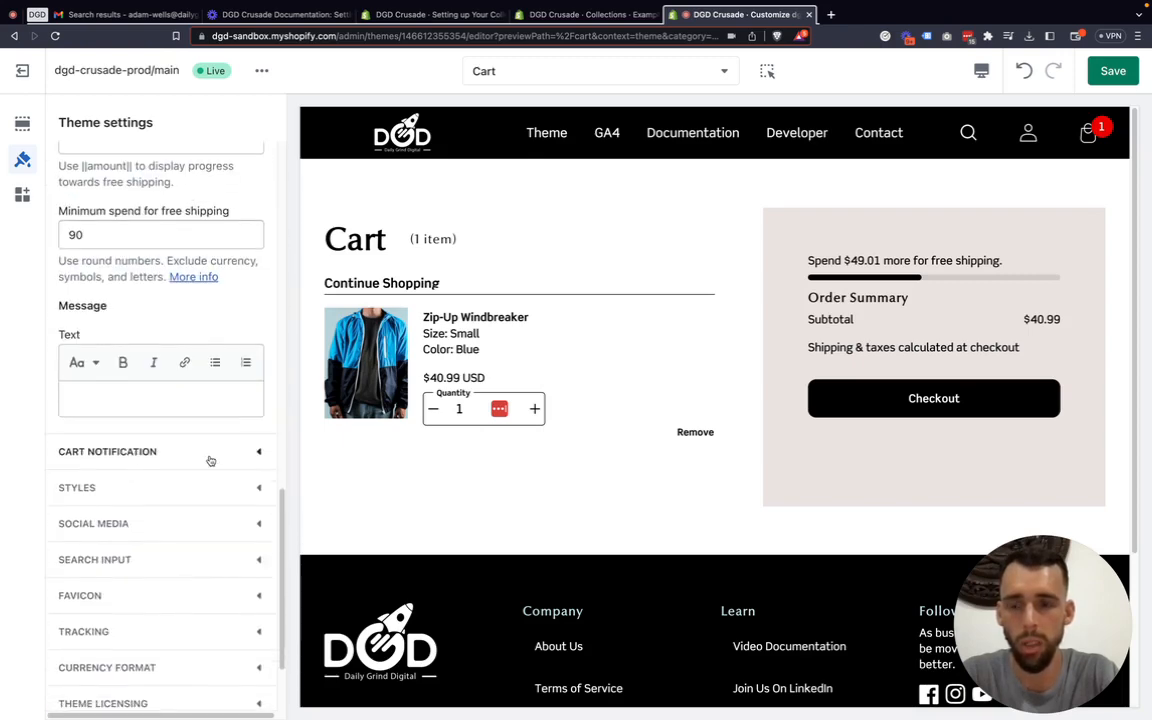
scroll(208, 460, "down", 1)
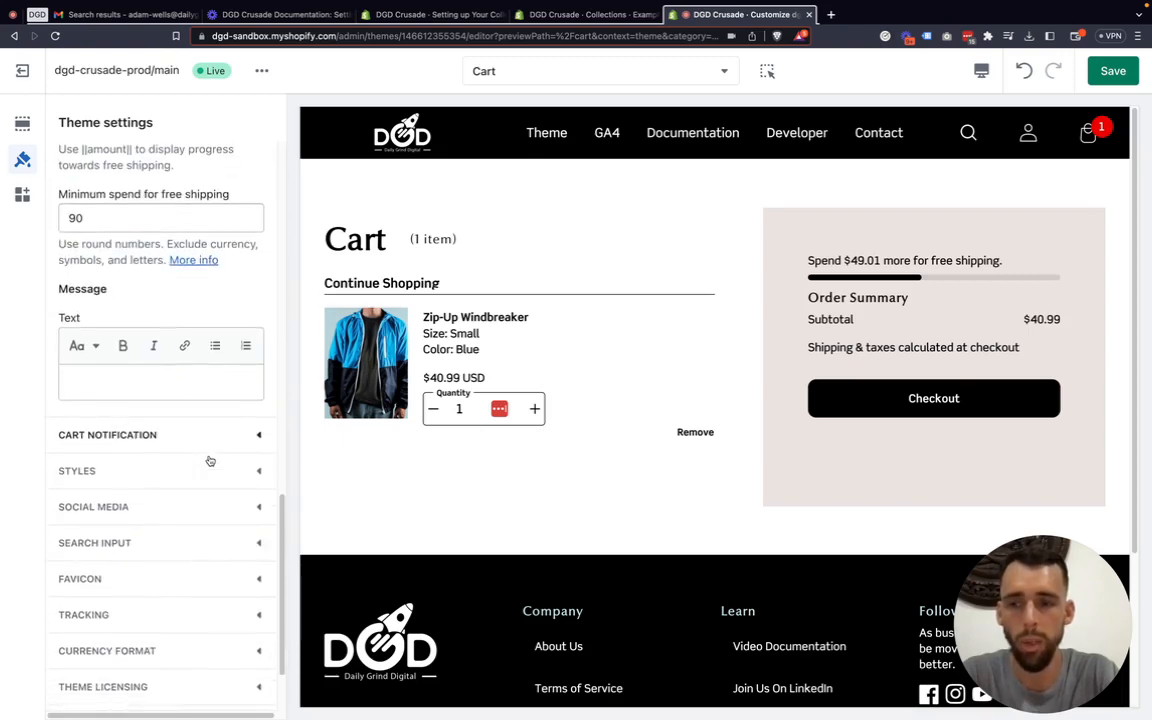
Open the Cart Notification settings, add the GA4 Tracking Container to the cart to preview the notification, and dismiss it.
left_click(260, 437)
scroll(150, 345, "up", 1)
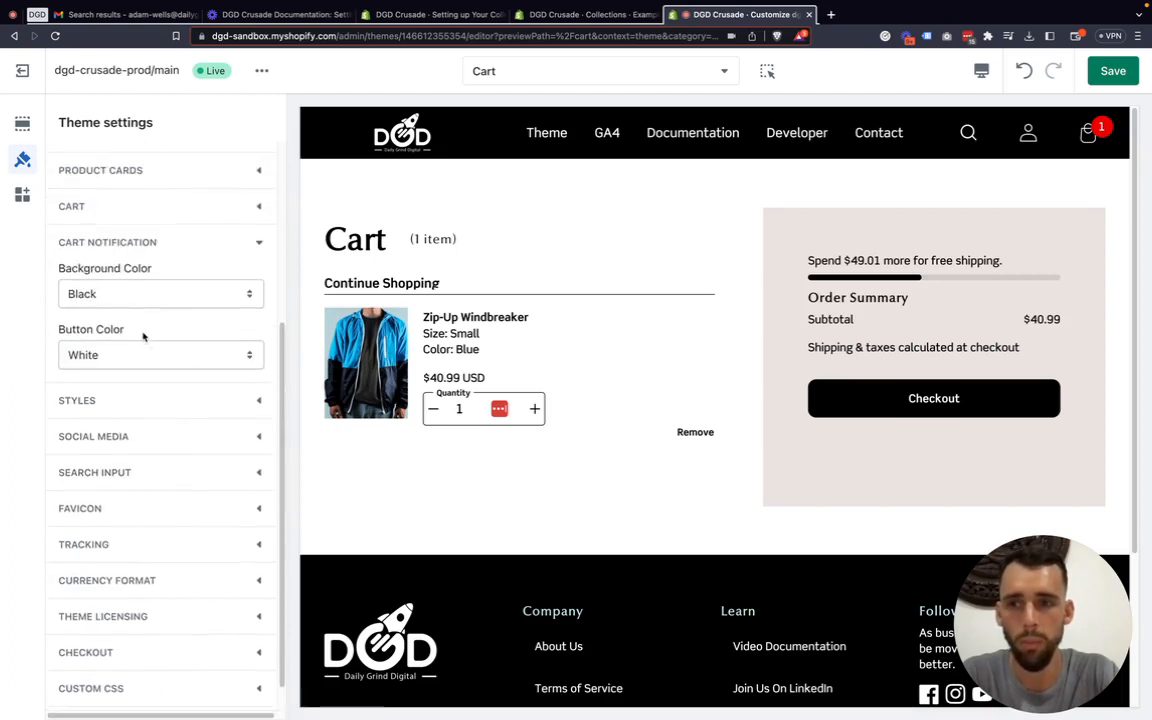
scroll(143, 337, "up", 1)
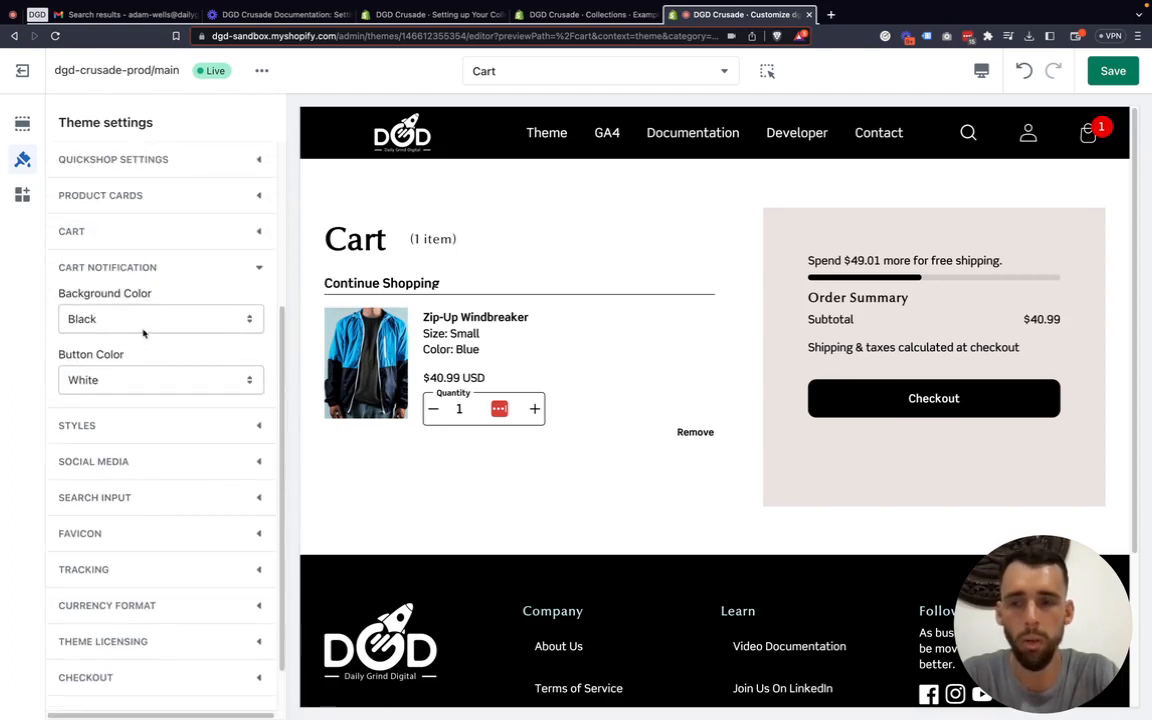
left_click(599, 134)
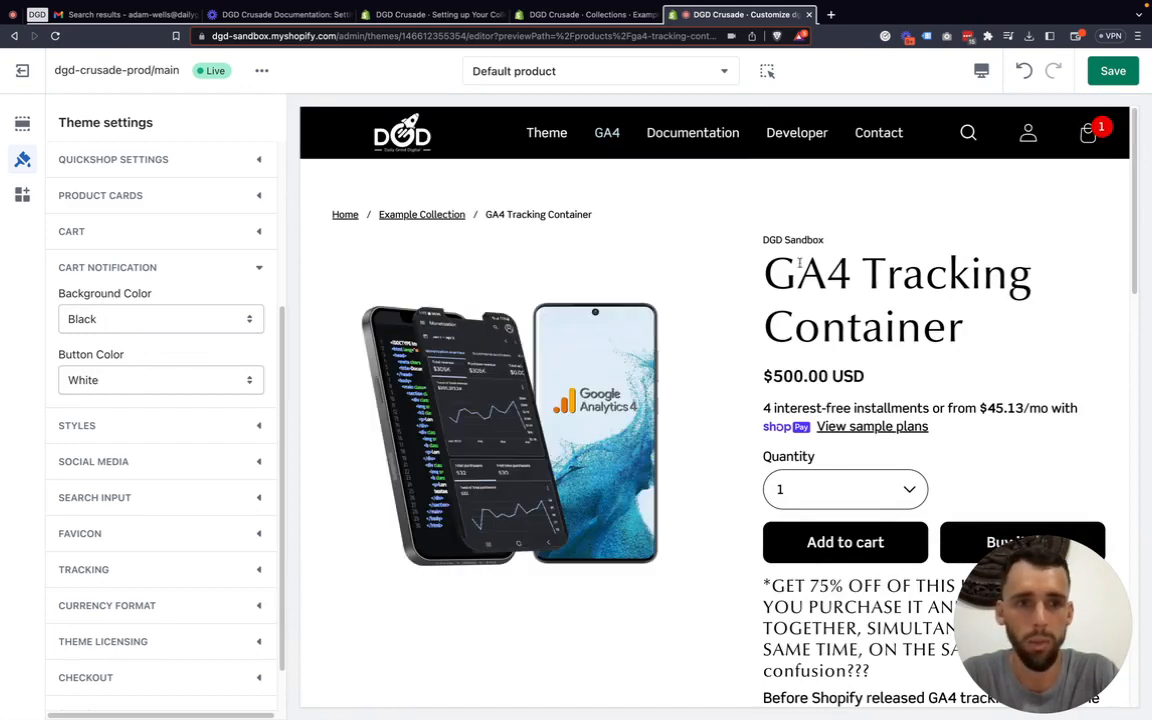
left_click(845, 542)
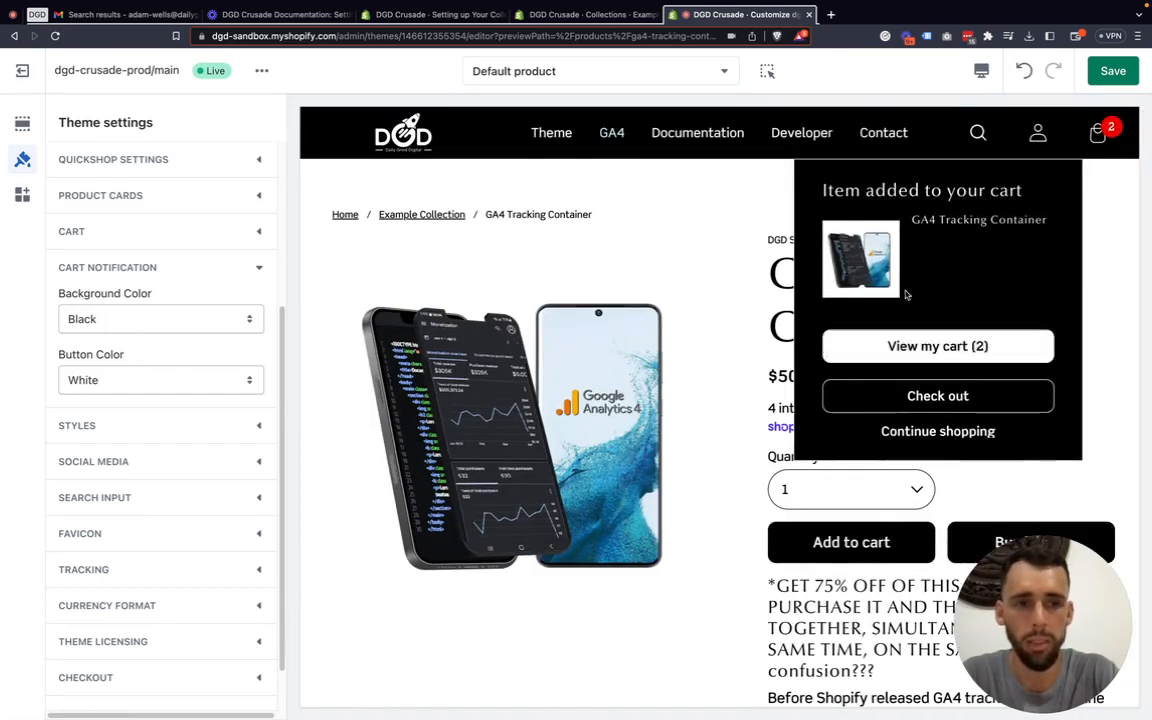
left_click(956, 432)
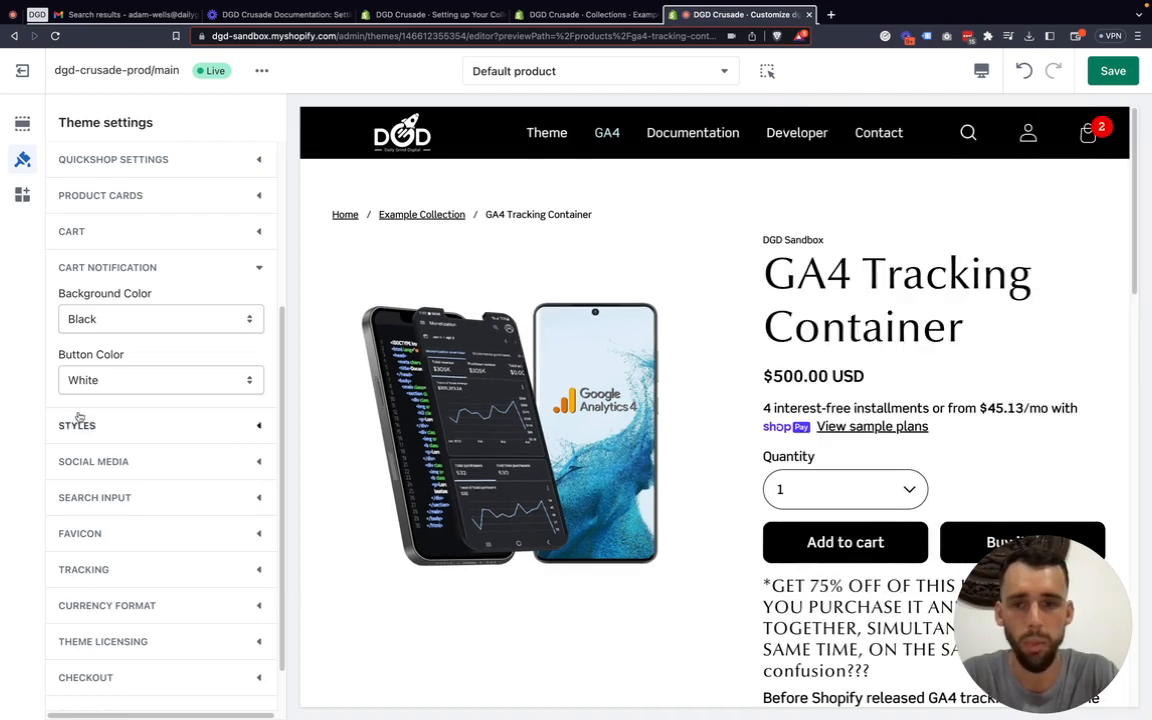
Set the cart notification's background color to Secondary Color and its button color to Black.
left_click(131, 318)
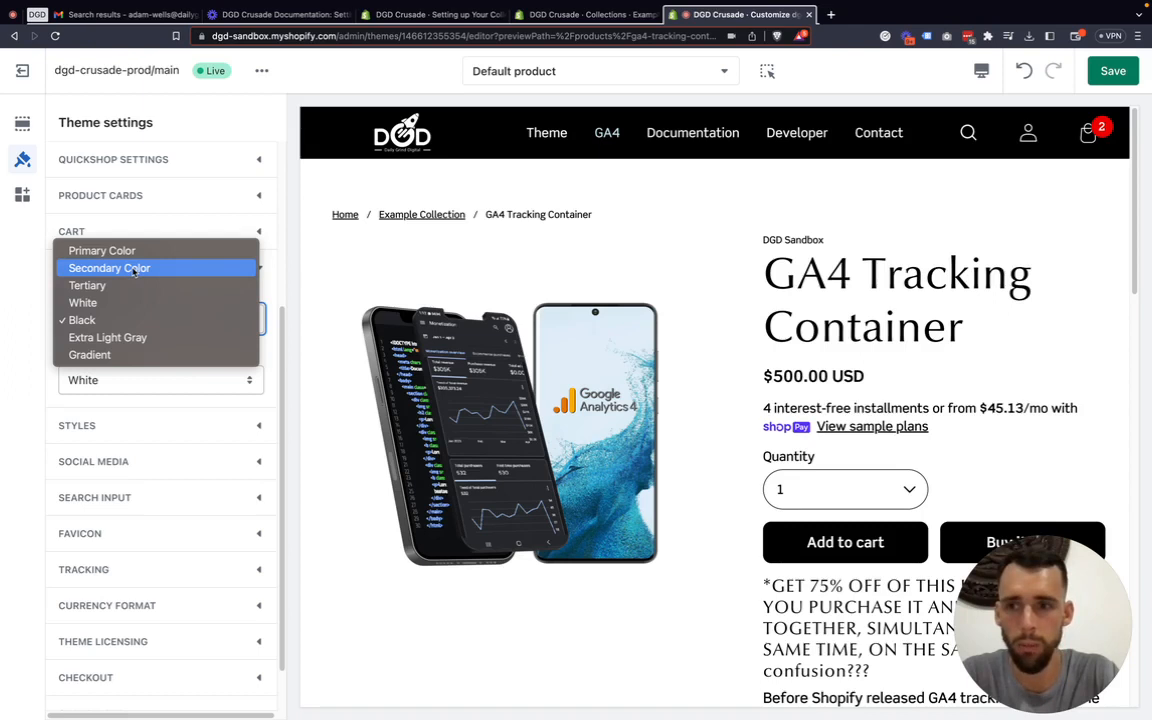
left_click(134, 271)
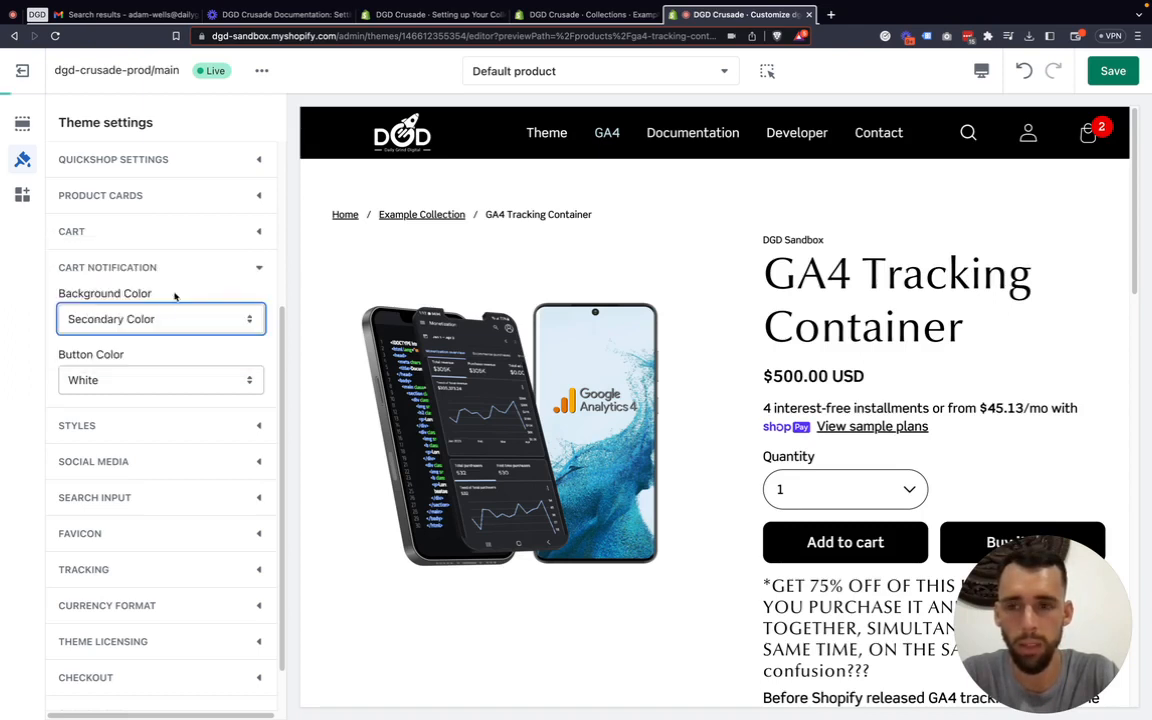
left_click(129, 389)
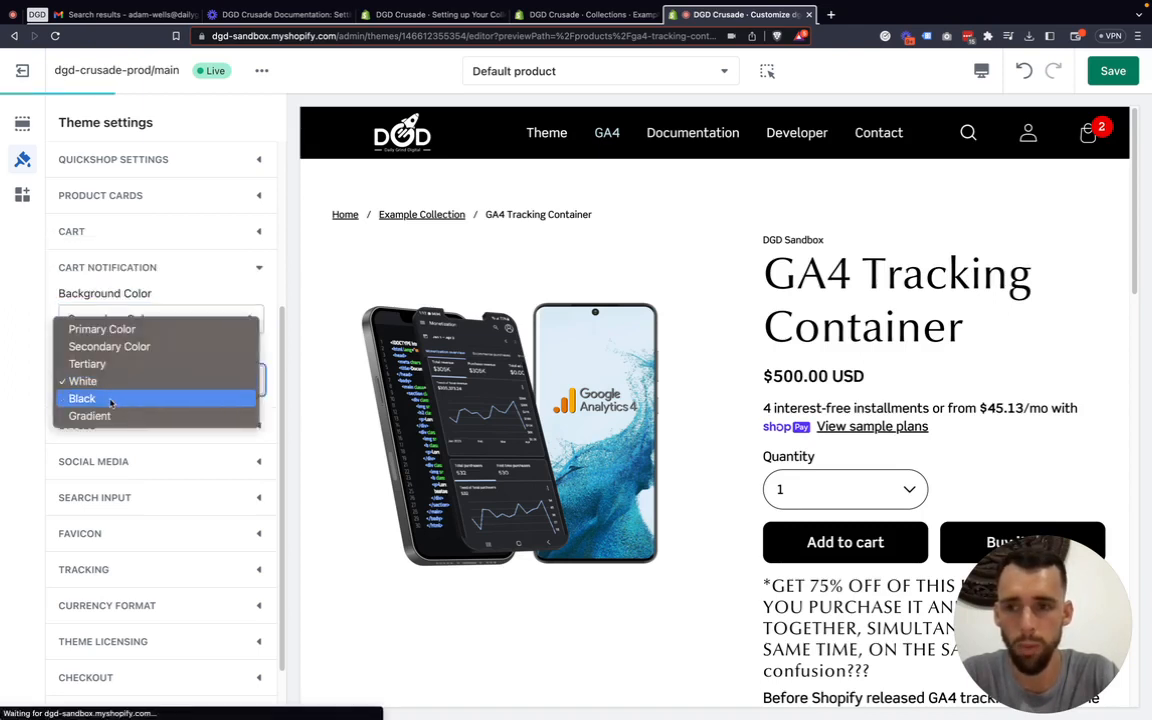
left_click(111, 398)
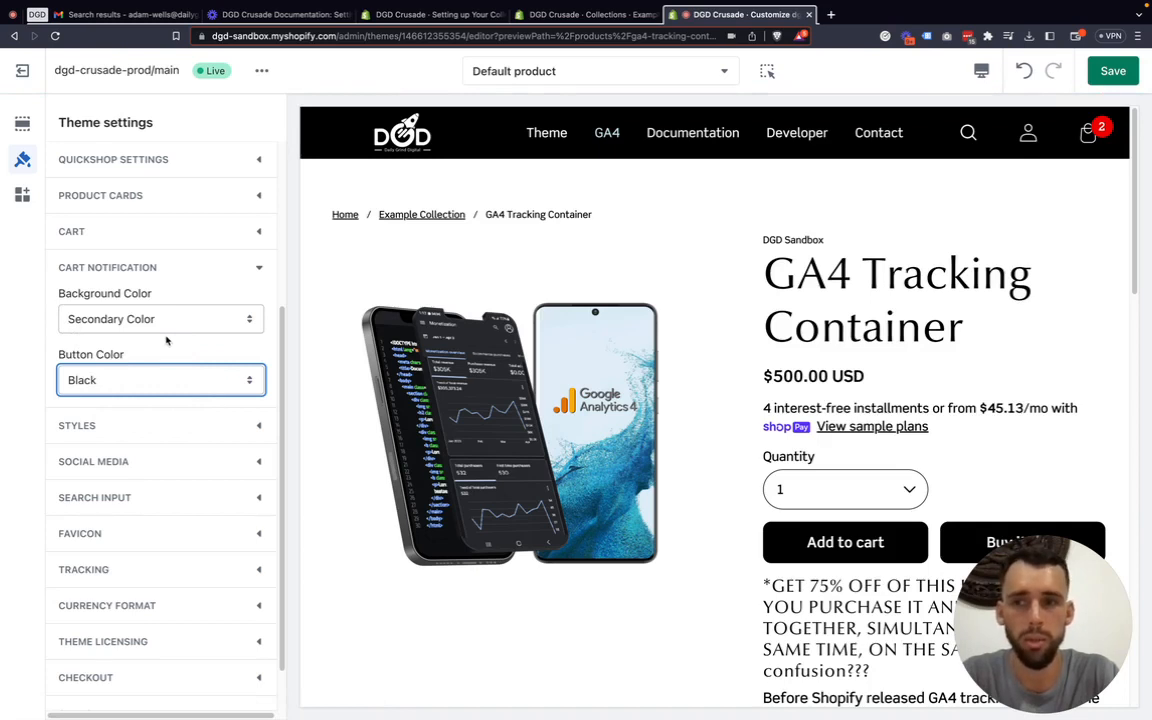
Add another GA4 Tracking Container to check the restyled notification, and view the cart from it.
scroll(166, 340, "up", 1)
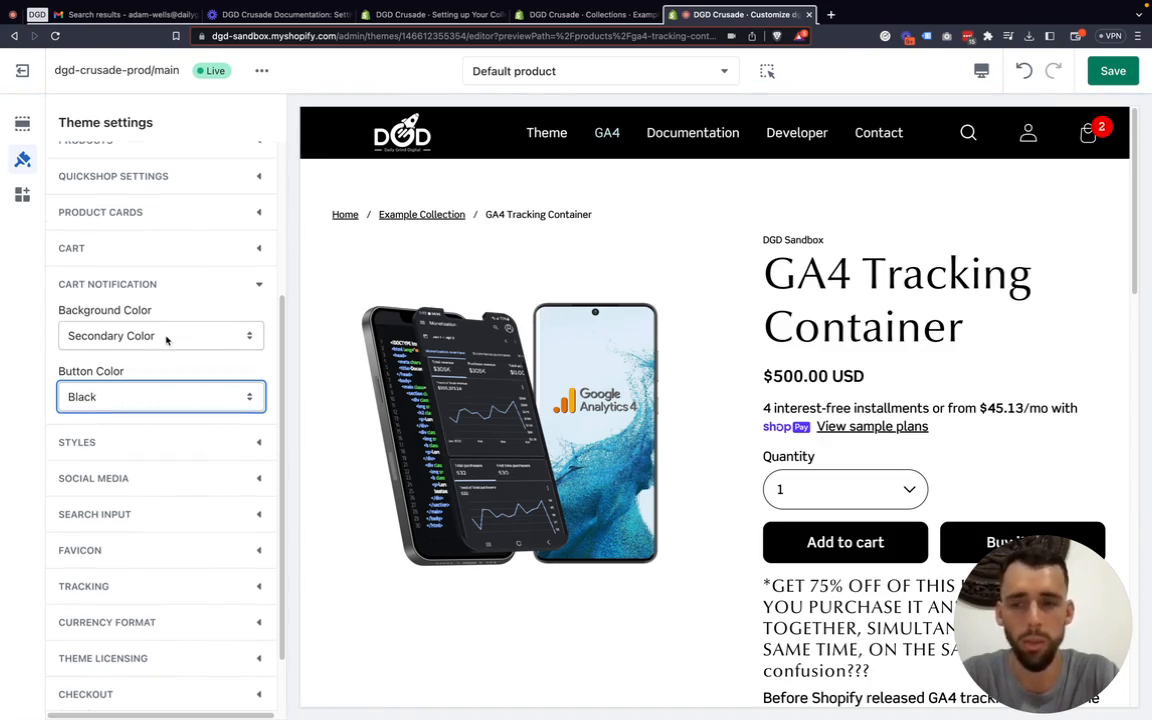
scroll(206, 283, "up", 1)
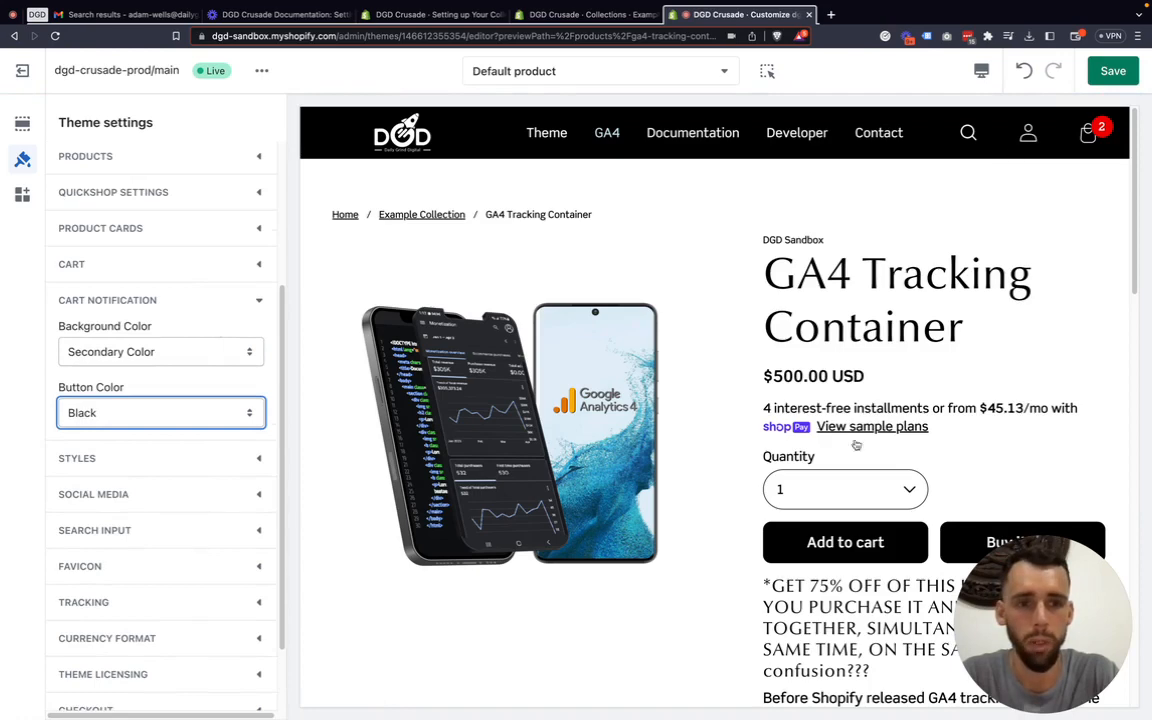
left_click(841, 542)
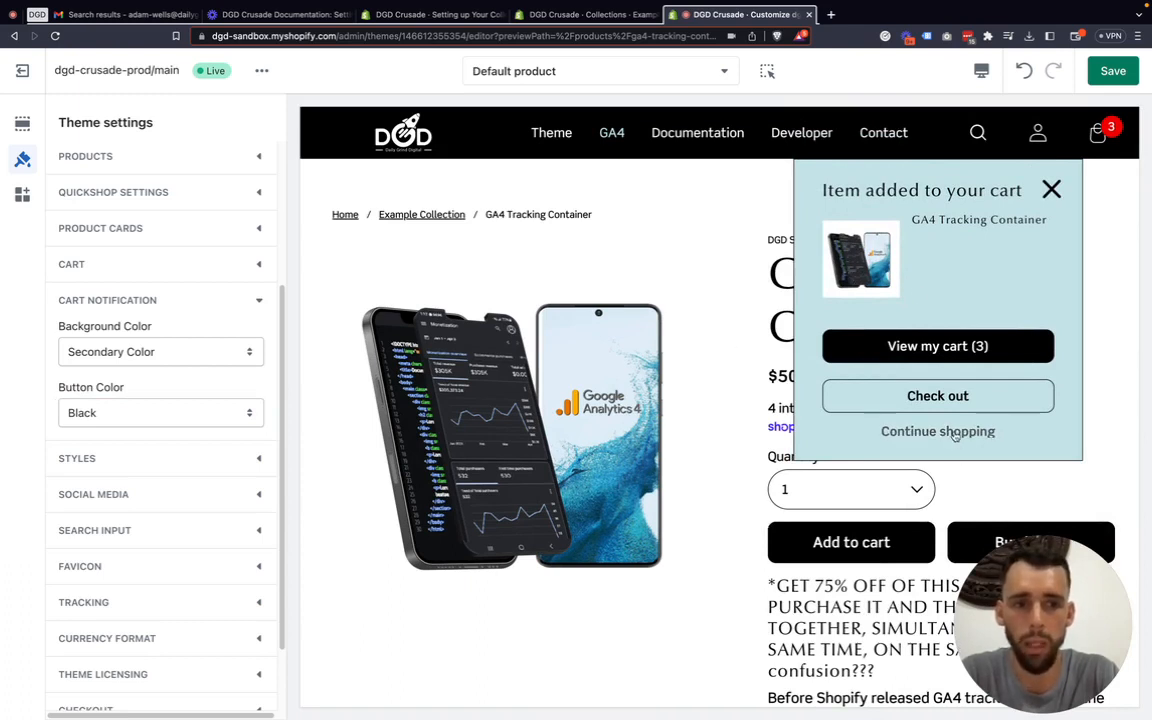
left_click(937, 346)
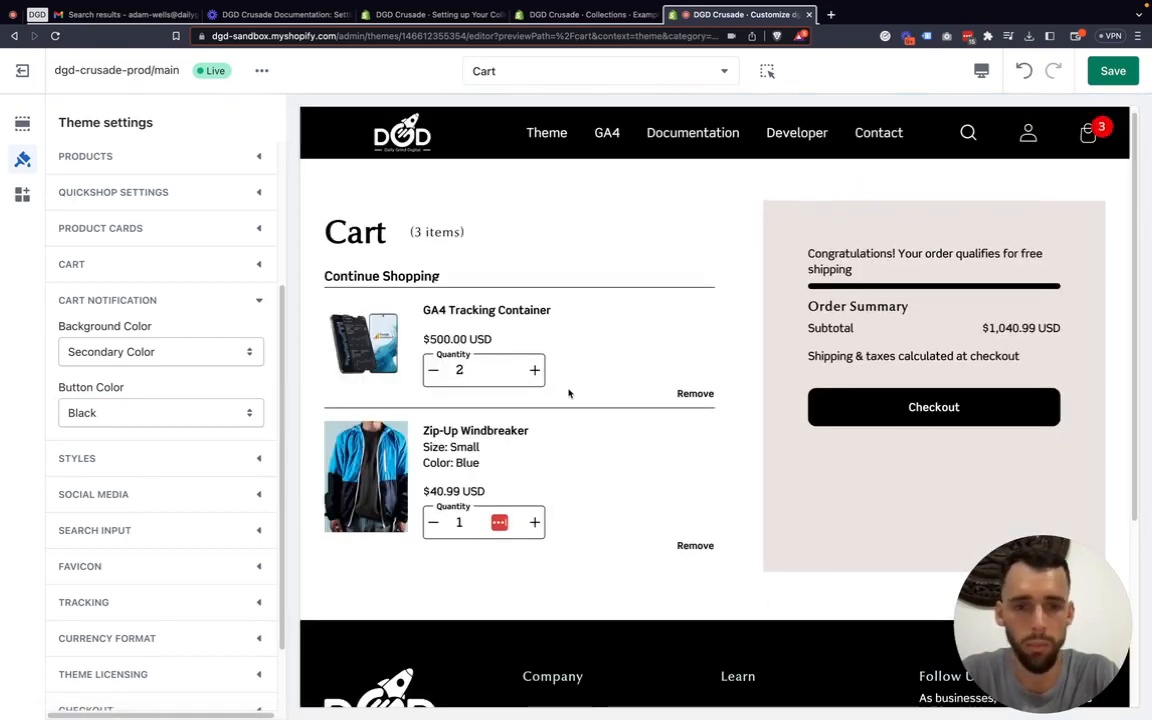
scroll(666, 401, "down", 3)
scroll(663, 399, "up", 3)
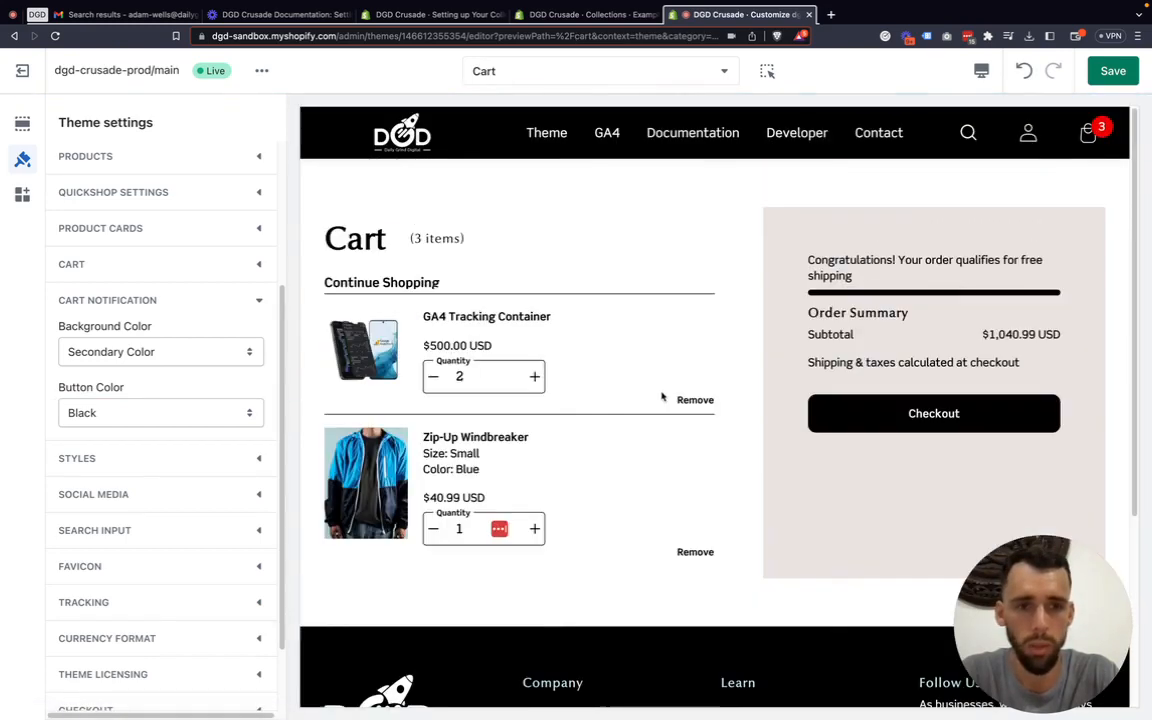
Switch the preview to mobile and examine the cart page's items, free shipping bar, order summary and sticky checkout.
left_click(980, 71)
left_click(995, 111)
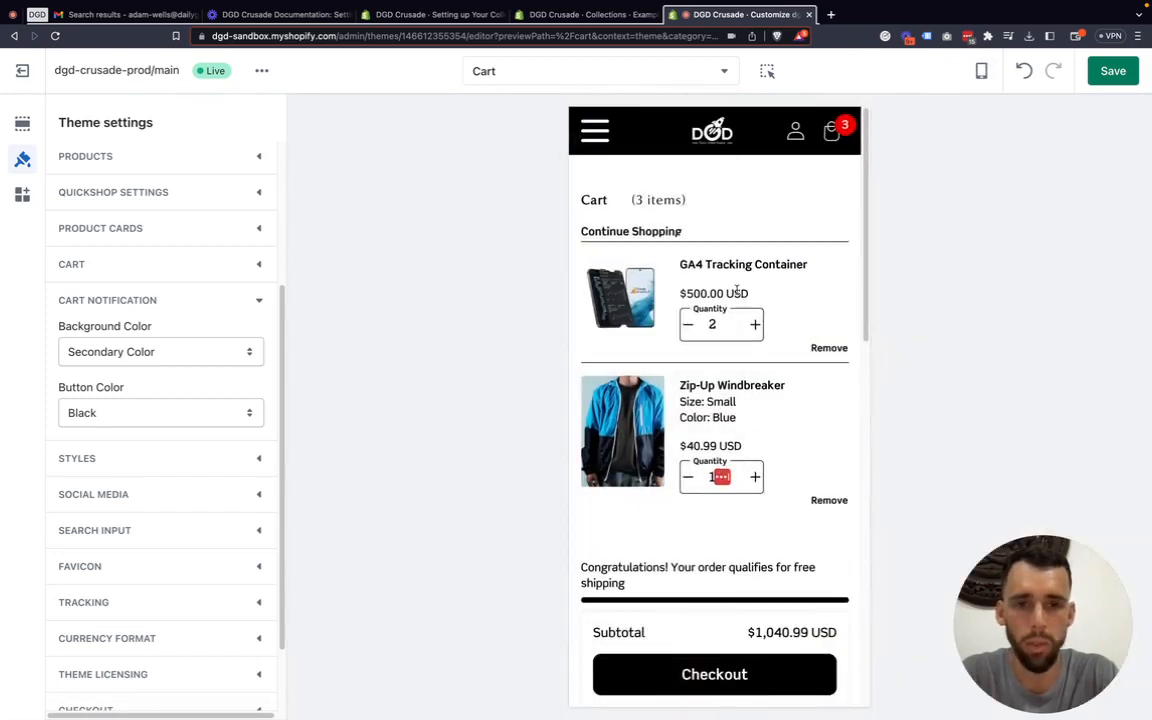
scroll(663, 262, "down", 2)
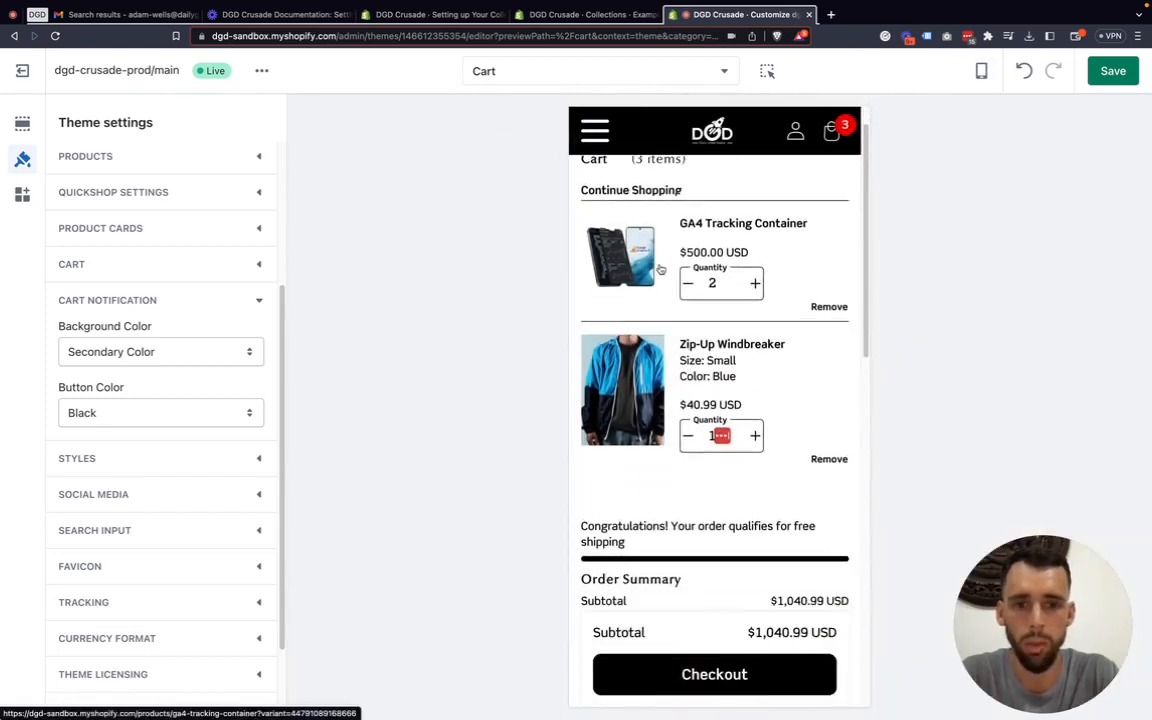
scroll(661, 270, "down", 3)
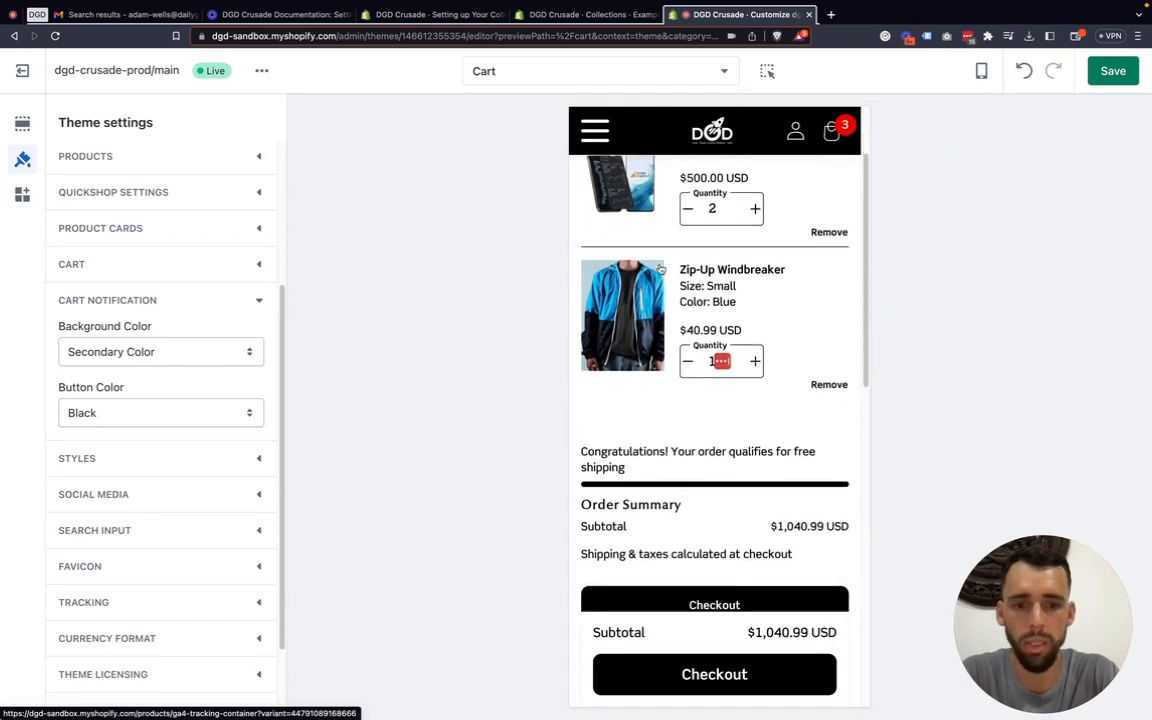
scroll(661, 270, "down", 5)
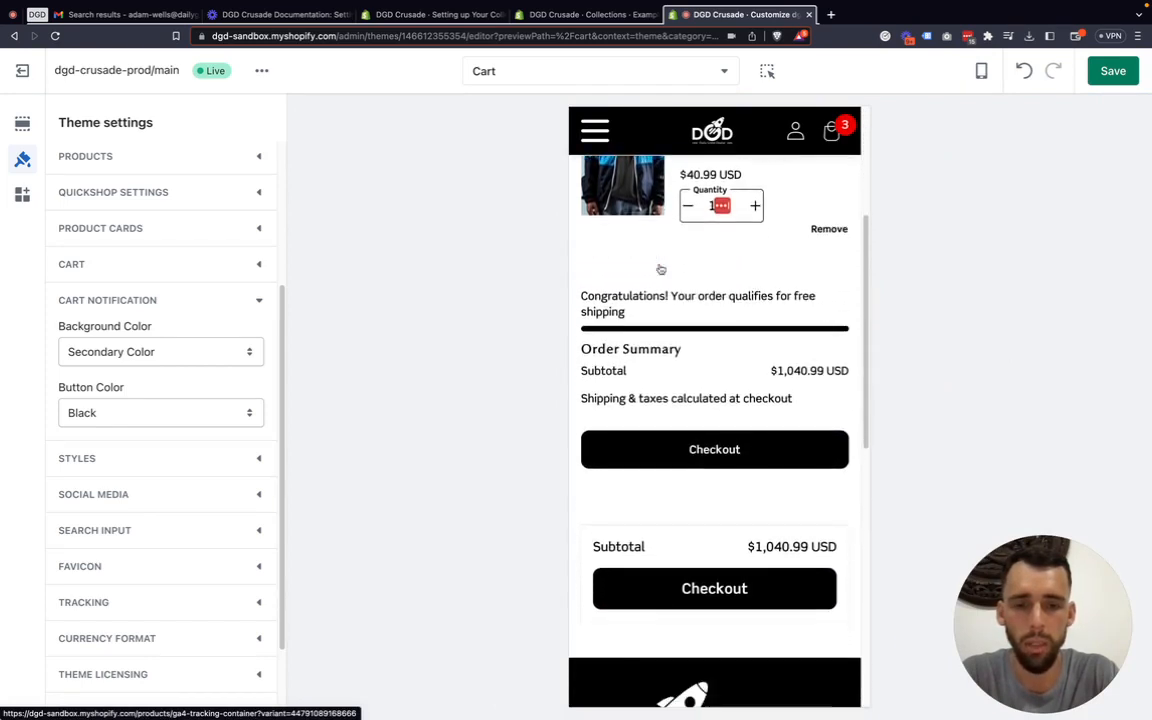
scroll(661, 270, "up", 9)
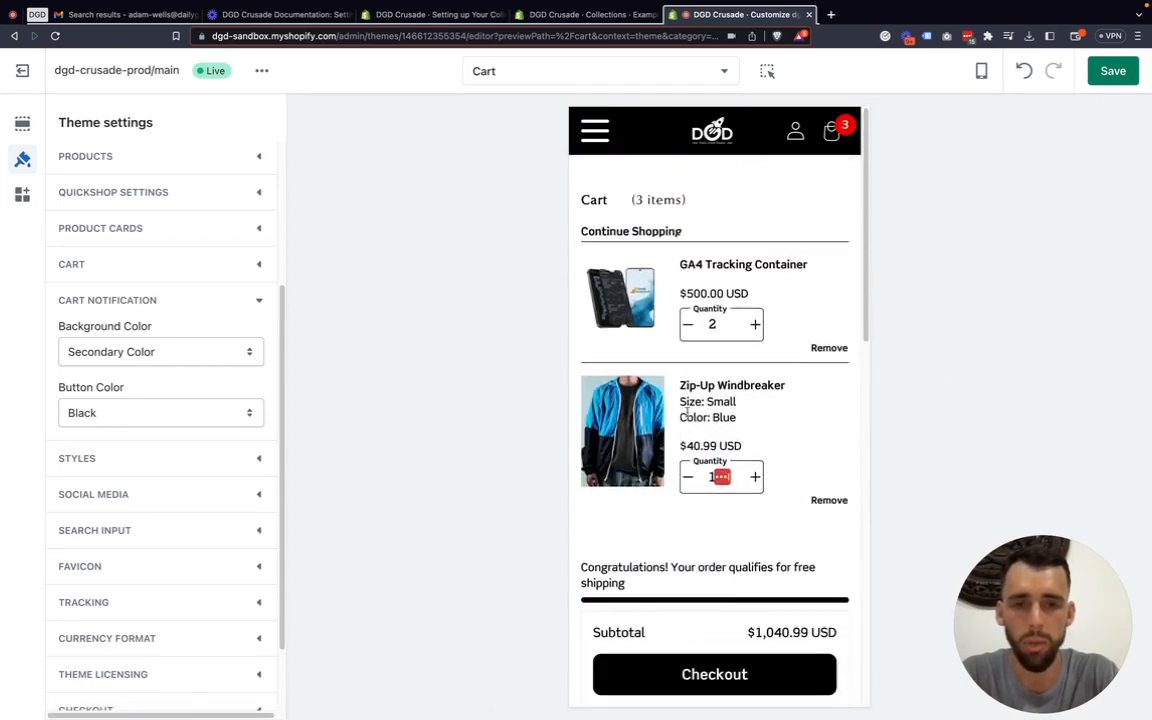
scroll(688, 401, "down", 6)
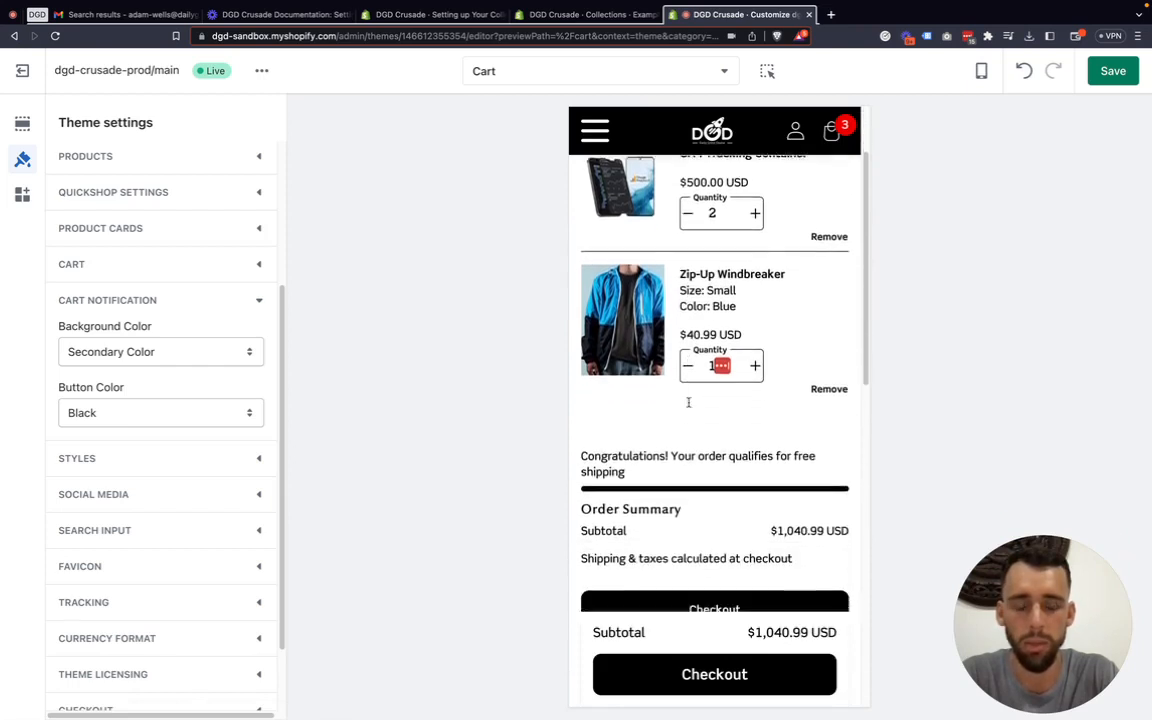
scroll(688, 401, "down", 10)
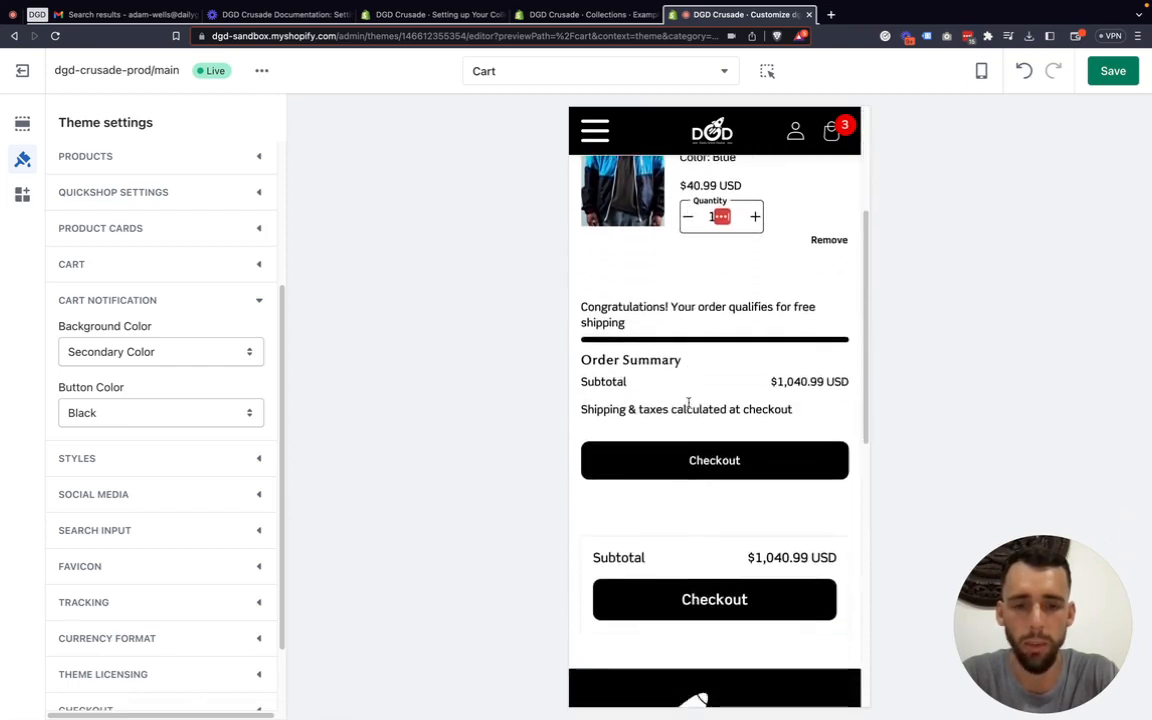
Check the rest of the mobile cart page down to the footer, and switch the preview back to desktop.
scroll(688, 405, "down", 12)
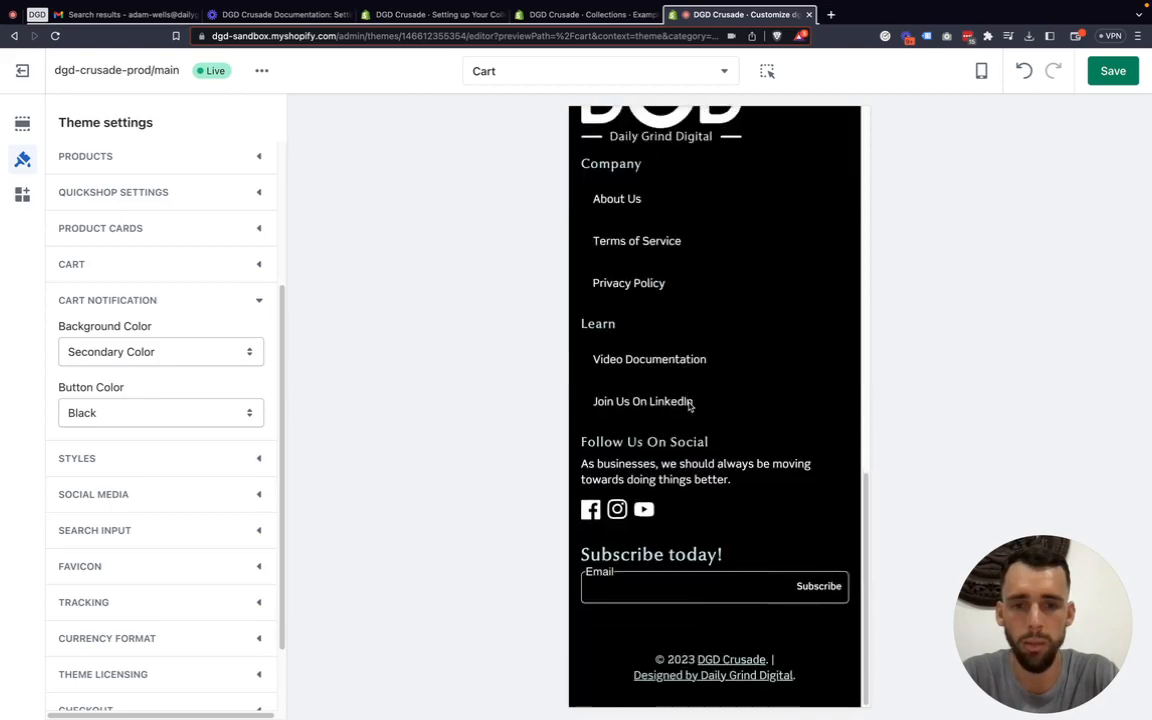
scroll(688, 405, "up", 20)
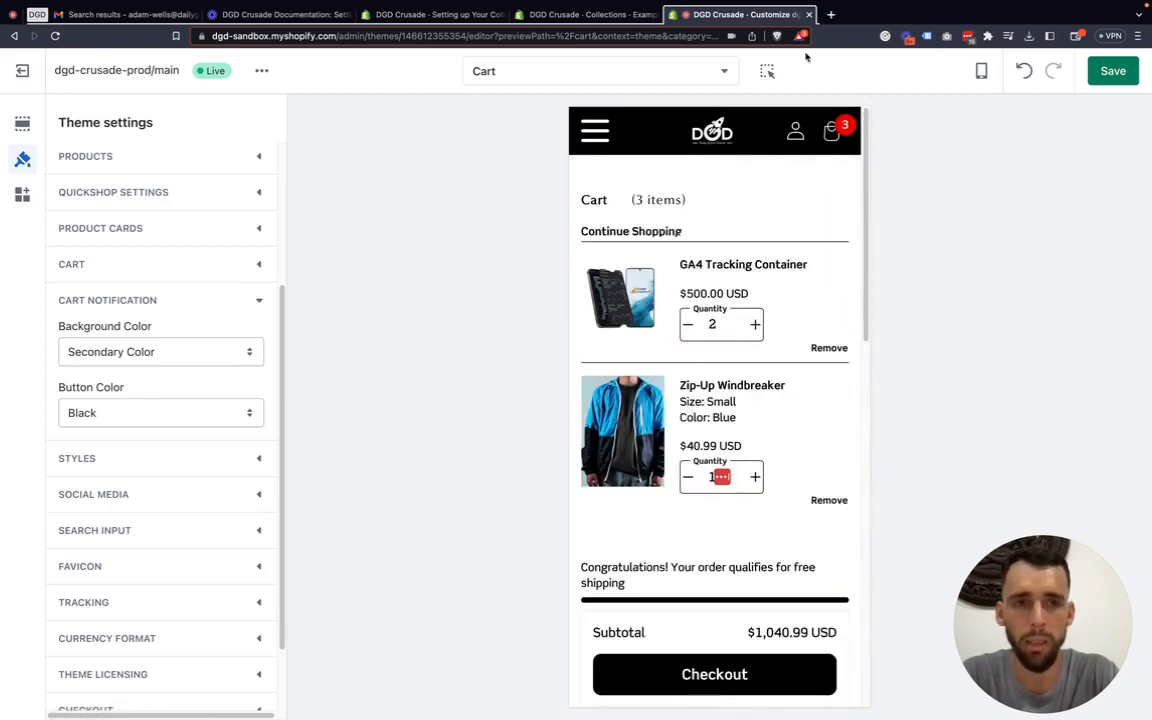
left_click(979, 72)
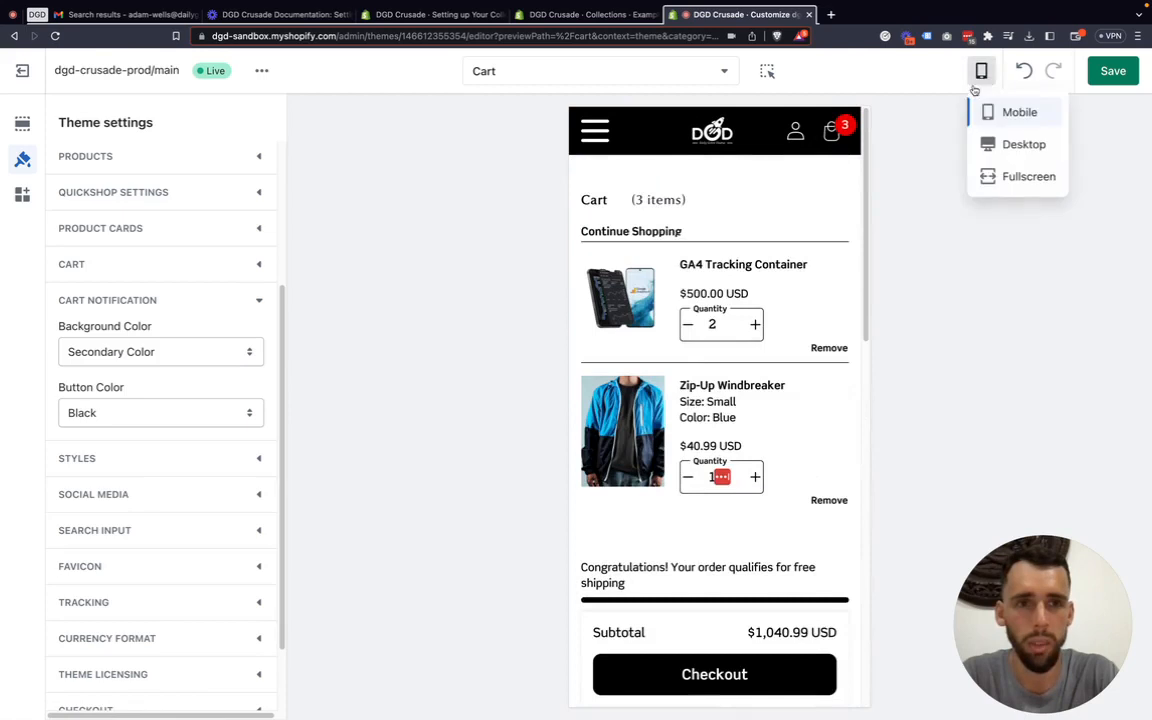
left_click(1022, 147)
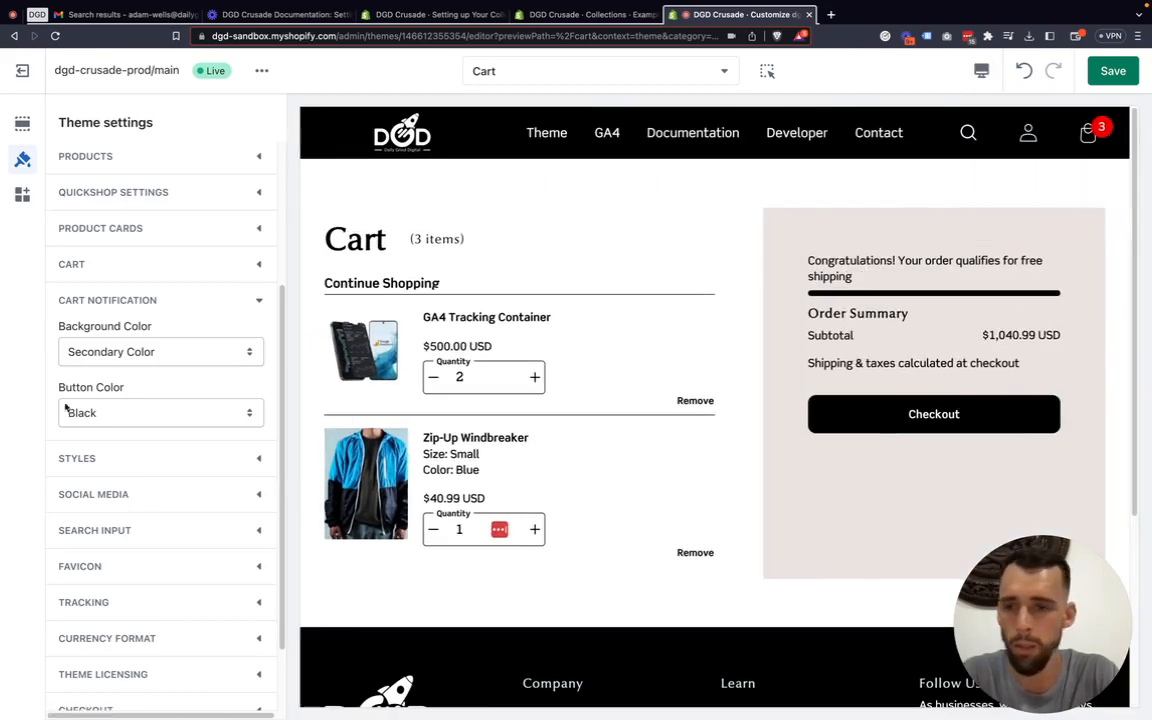
Close the Cart Notification settings, look over the Cart theme settings, and return to the cart template's section list.
left_click(258, 300)
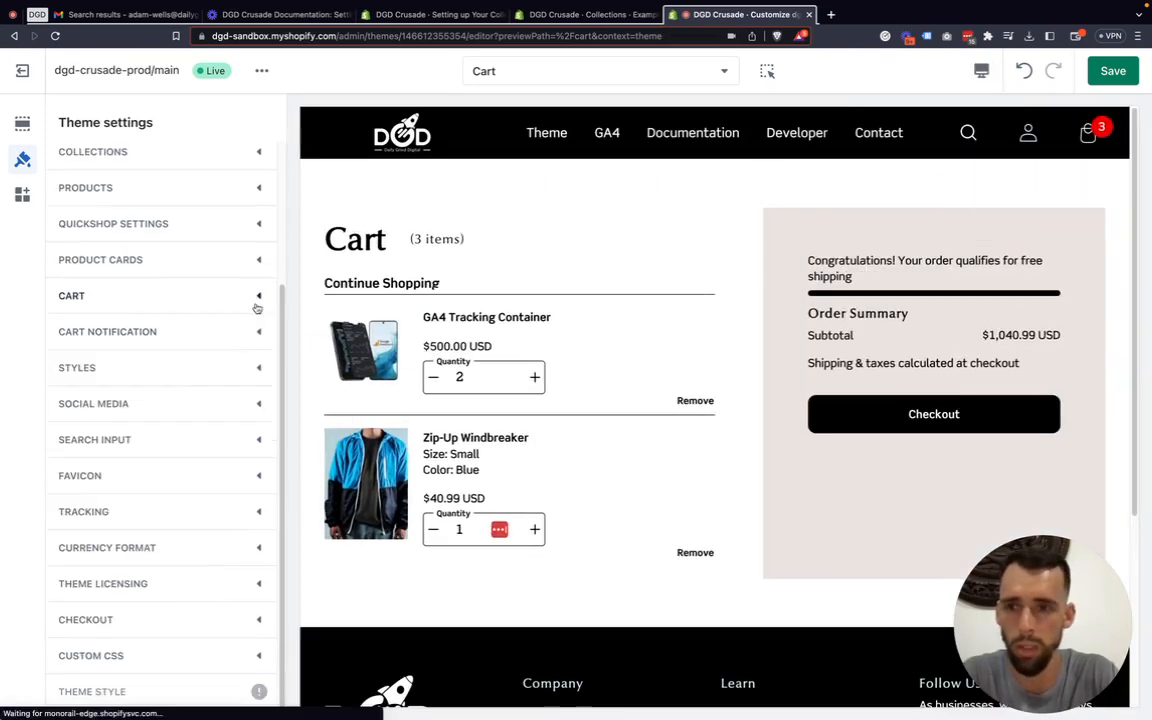
left_click(256, 298)
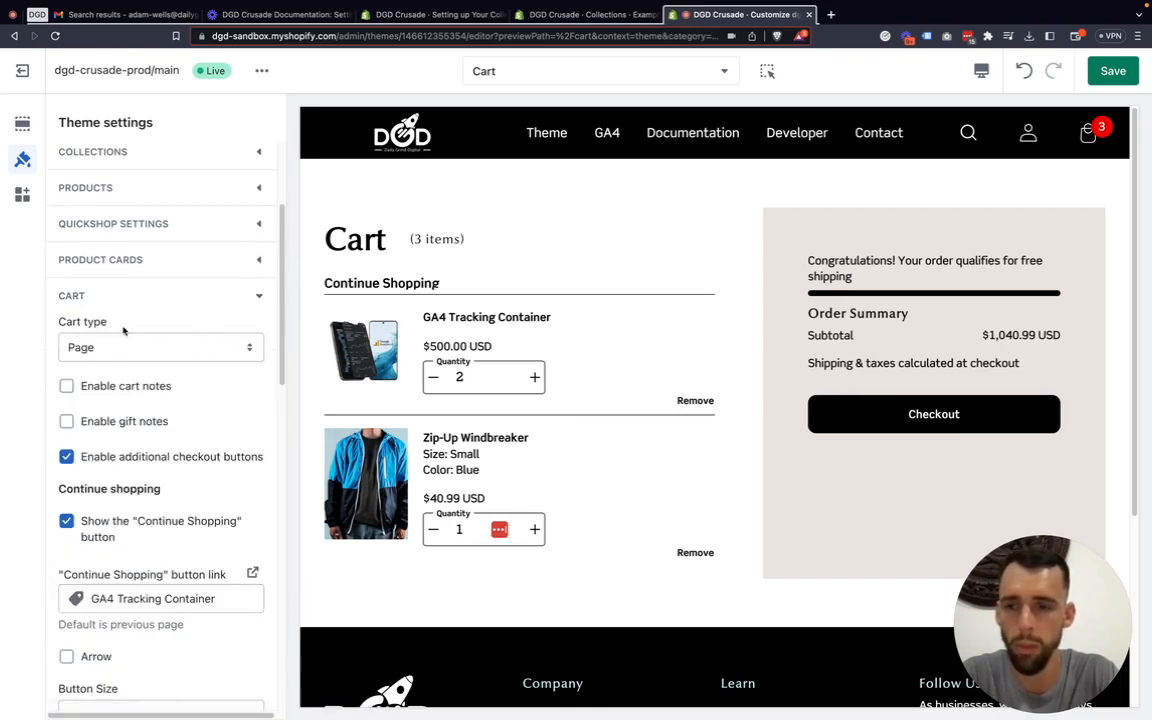
left_click(21, 125)
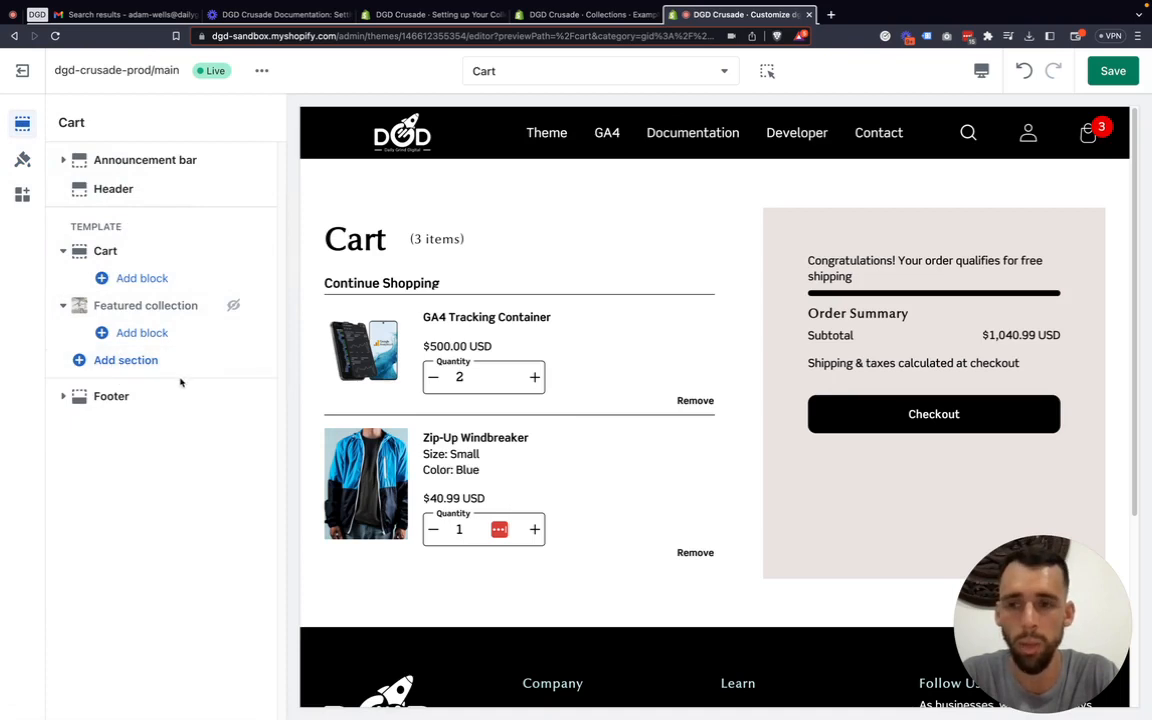